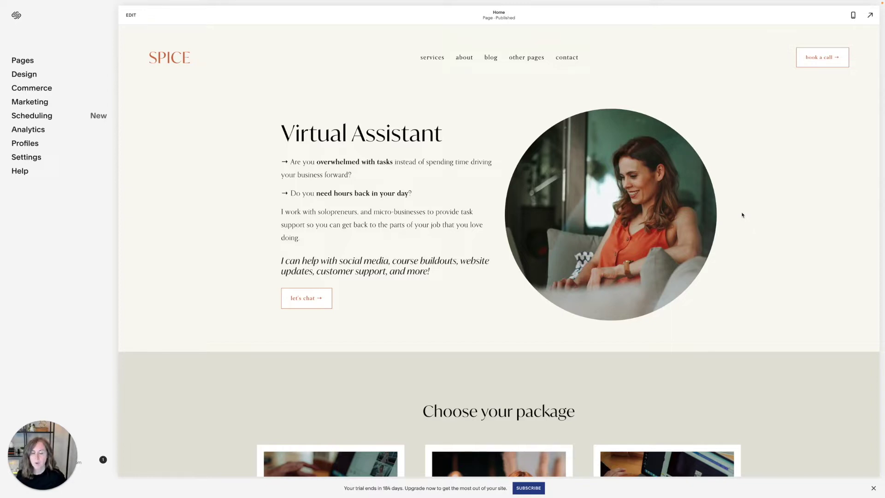
# Step: Scroll down to the Choose your package section and enter edit mode on the Home page
pyautogui.scroll(-6, 711, 216)
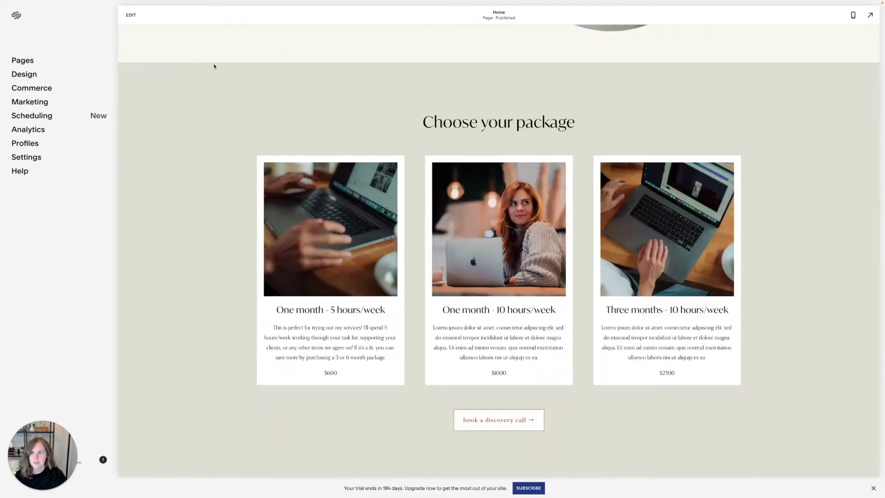
pyautogui.click(131, 15)
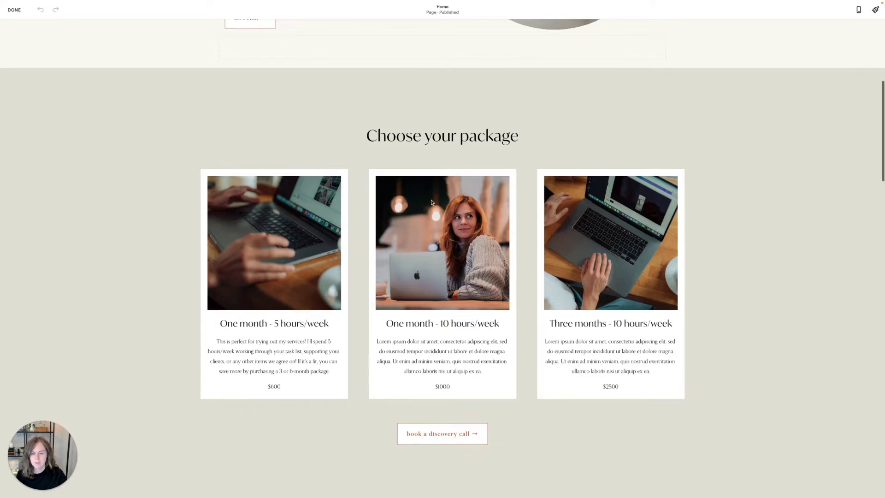
pyautogui.scroll(-1, 430, 394)
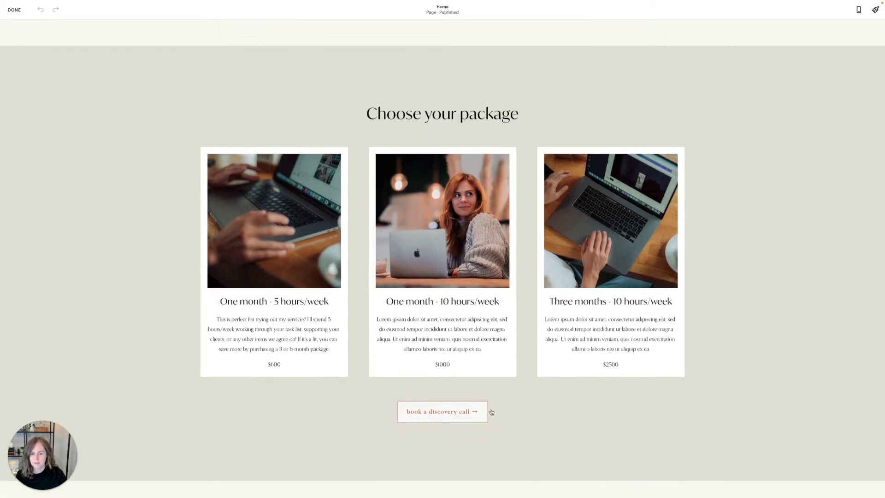
pyautogui.scroll(-8, 487, 411)
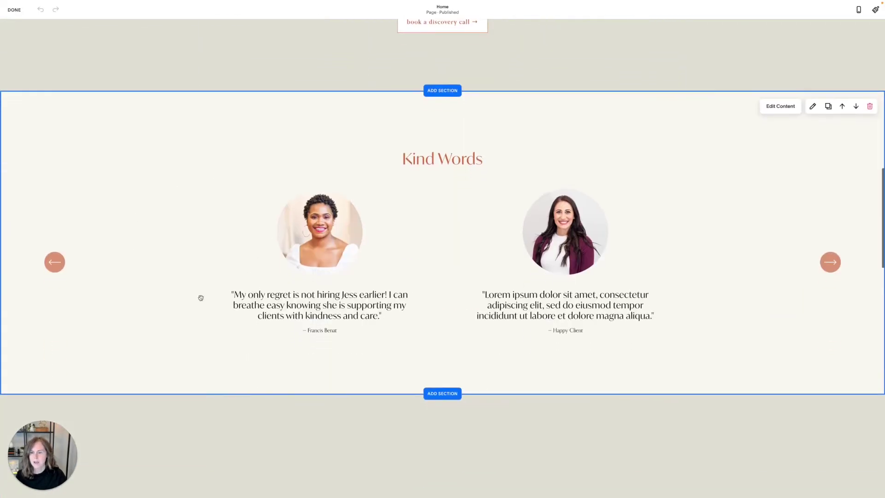
pyautogui.click(830, 263)
pyautogui.click(830, 264)
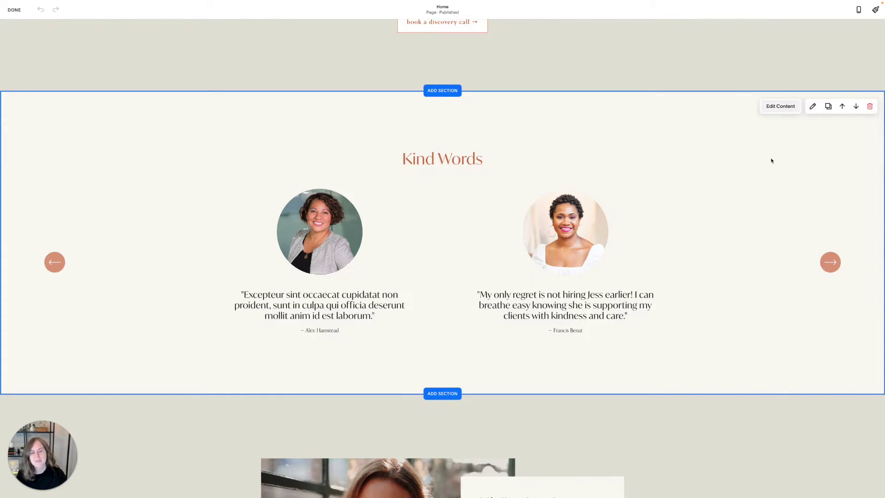
pyautogui.click(780, 106)
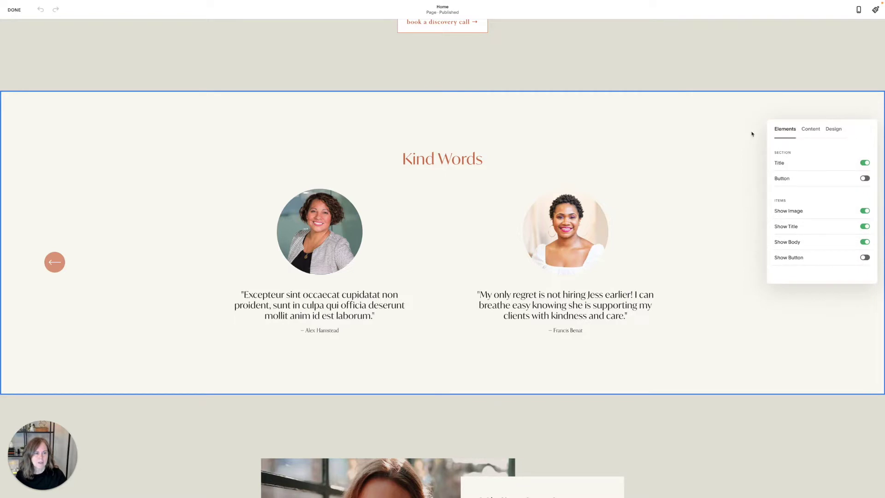
pyautogui.click(810, 129)
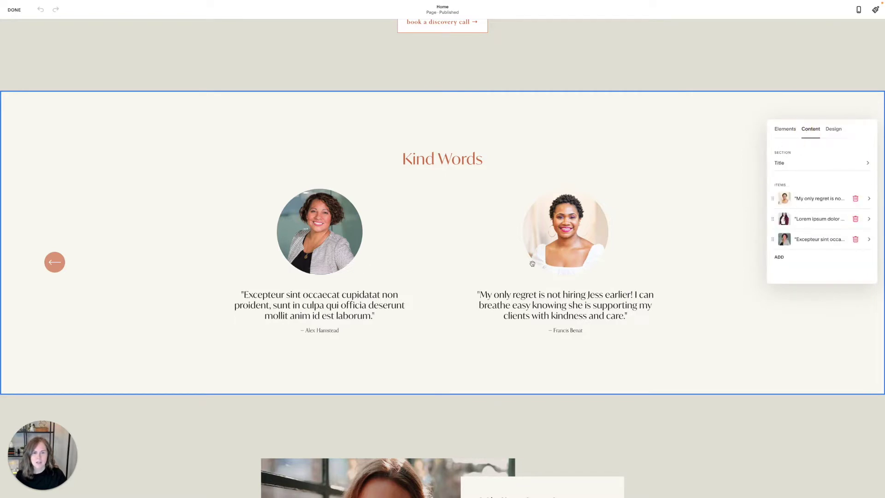
pyautogui.click(54, 262)
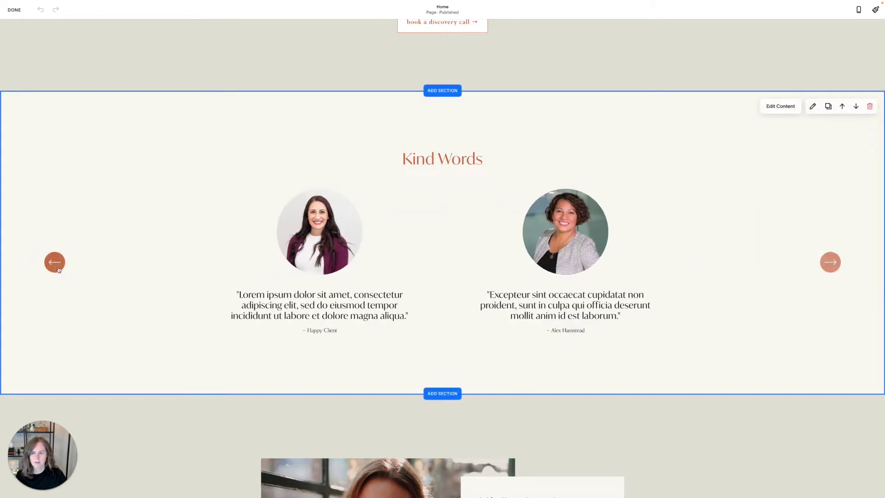
pyautogui.click(783, 106)
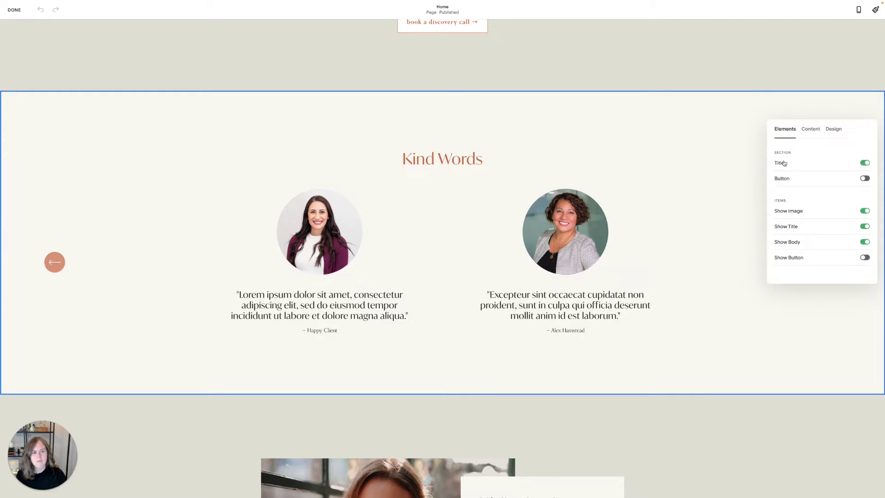
pyautogui.click(500, 154)
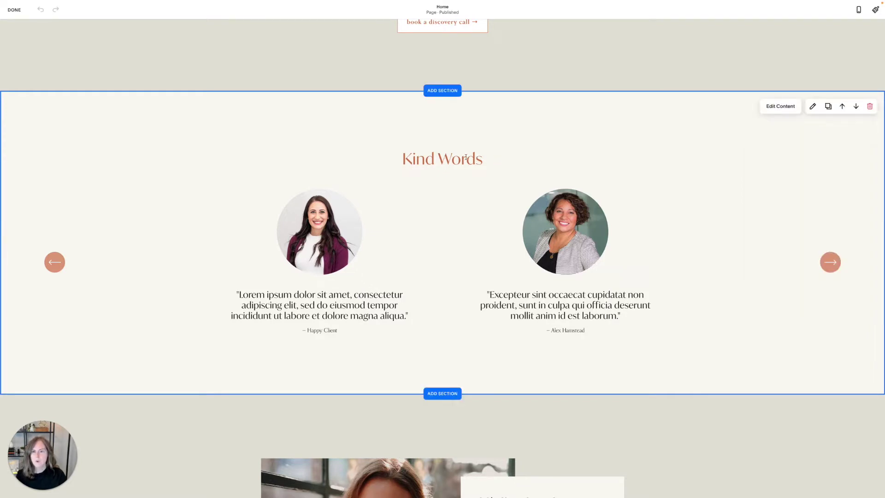
pyautogui.scroll(12, 465, 158)
# Step: Switch off the Section Title toggle for the package cards section and close its settings
pyautogui.scroll(-3, 457, 326)
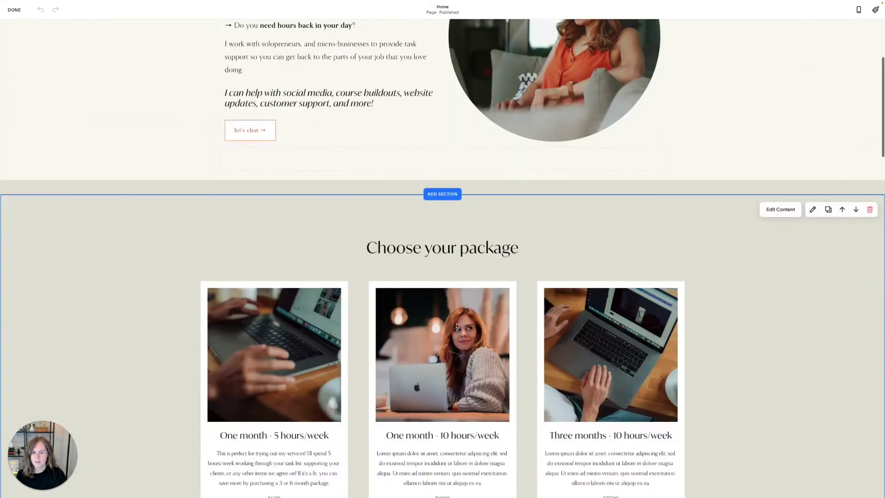
pyautogui.scroll(-2, 456, 326)
pyautogui.click(783, 118)
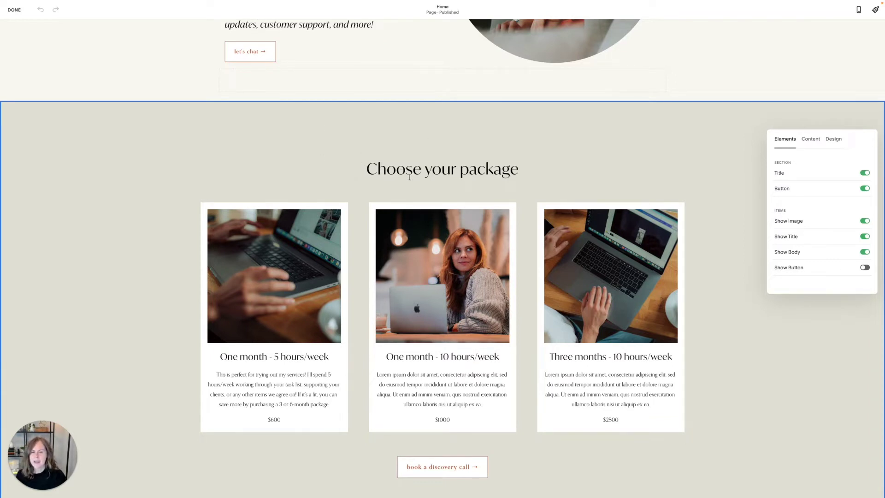
pyautogui.click(865, 173)
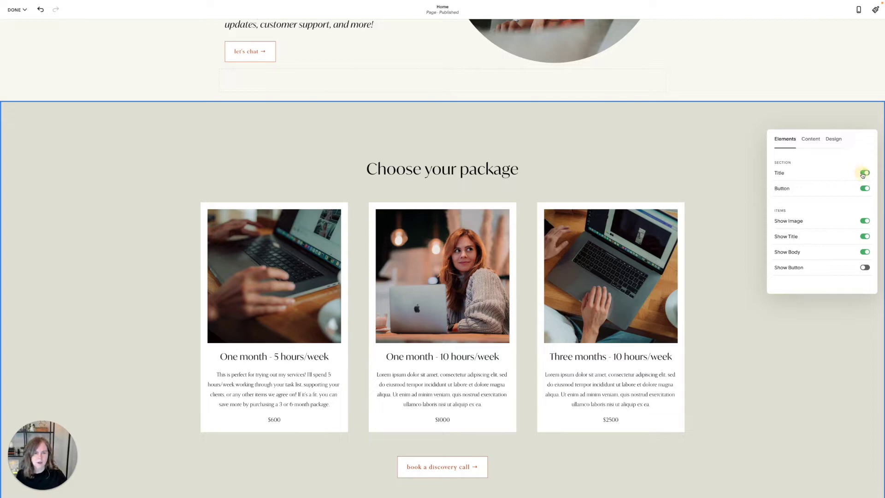
pyautogui.click(865, 173)
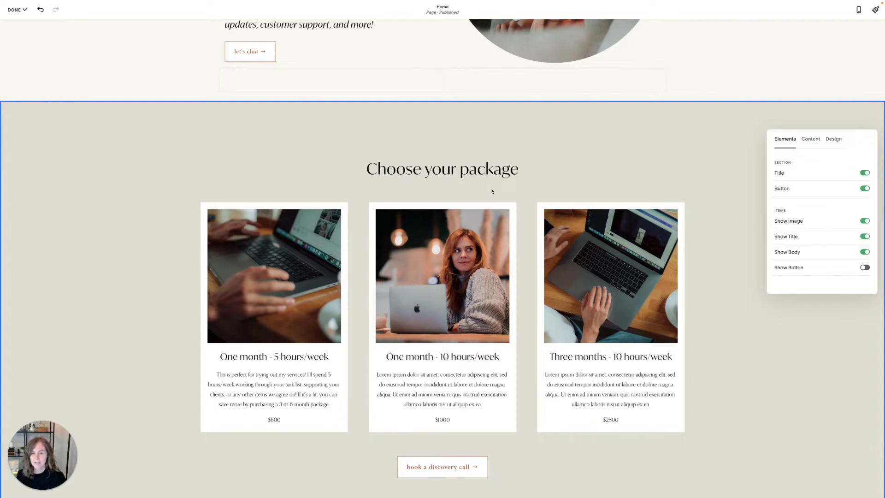
pyautogui.tripleClick(478, 164)
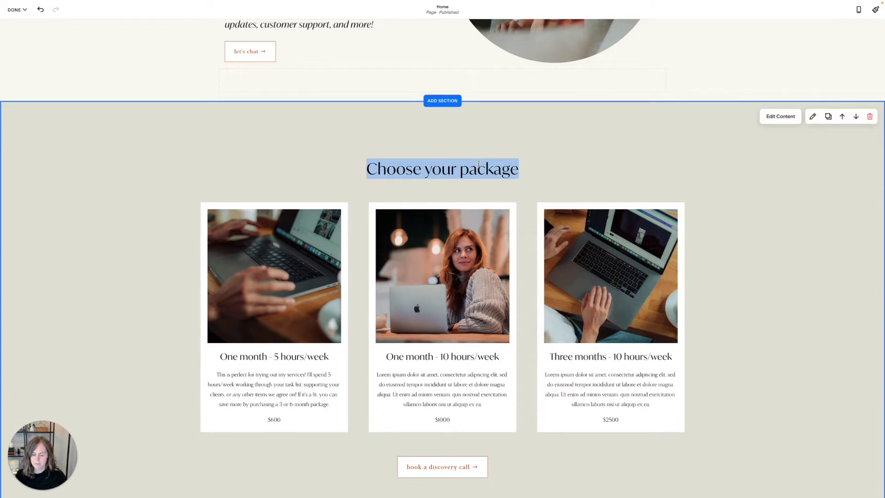
pyautogui.click(791, 117)
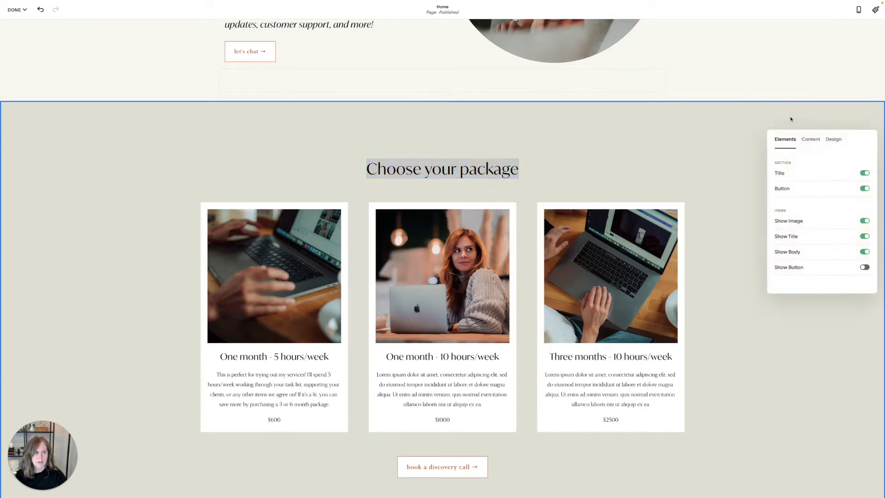
pyautogui.click(863, 173)
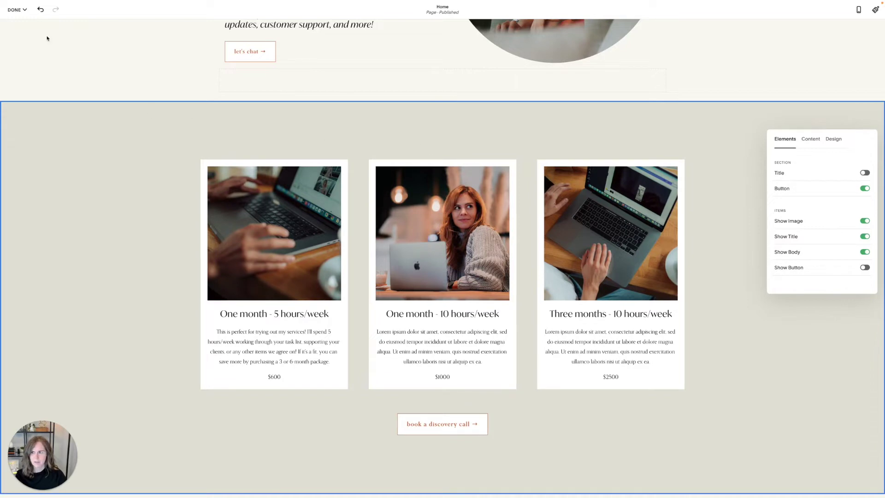
pyautogui.click(16, 10)
pyautogui.click(175, 85)
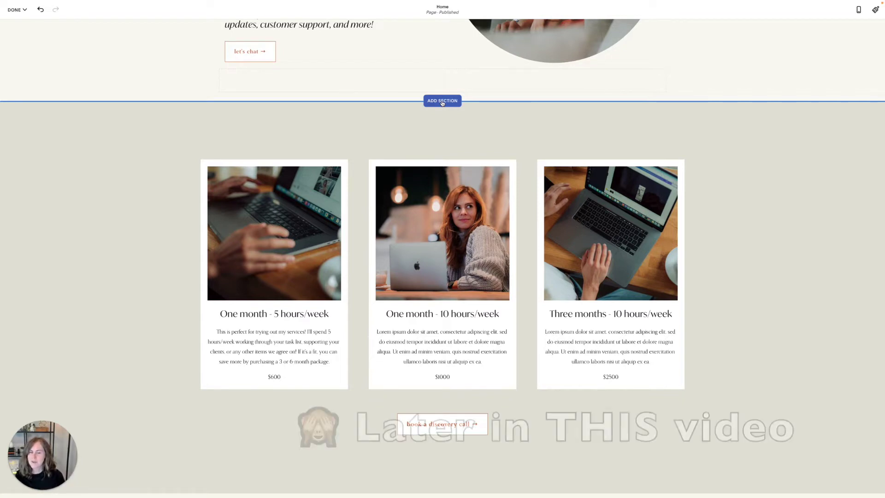
# Step: Insert a blank section above the package cards and add a text block to it
pyautogui.click(442, 101)
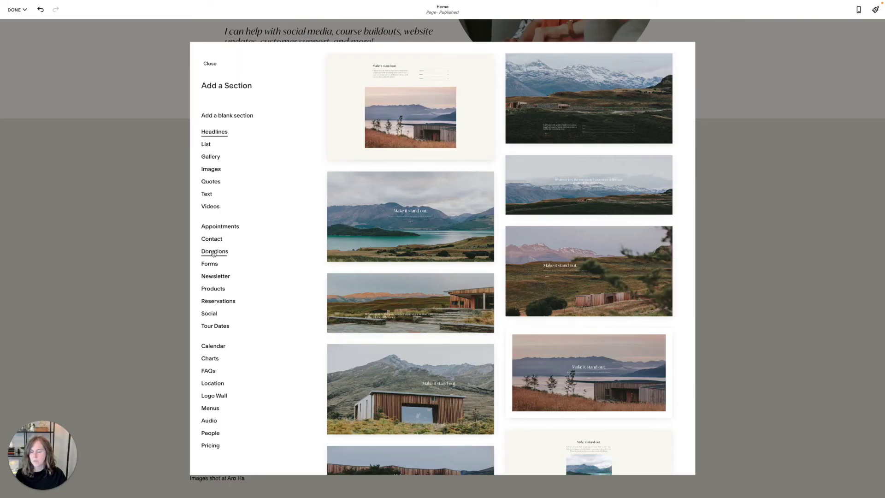
pyautogui.click(226, 115)
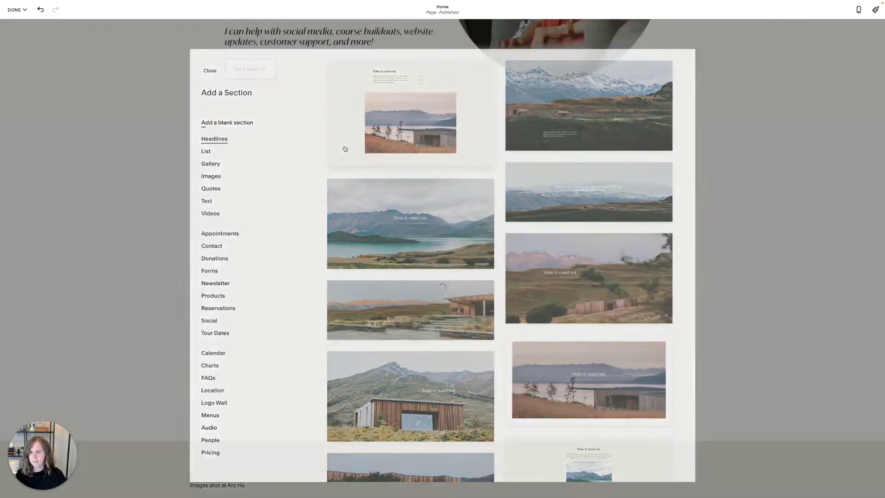
pyautogui.scroll(-3, 361, 225)
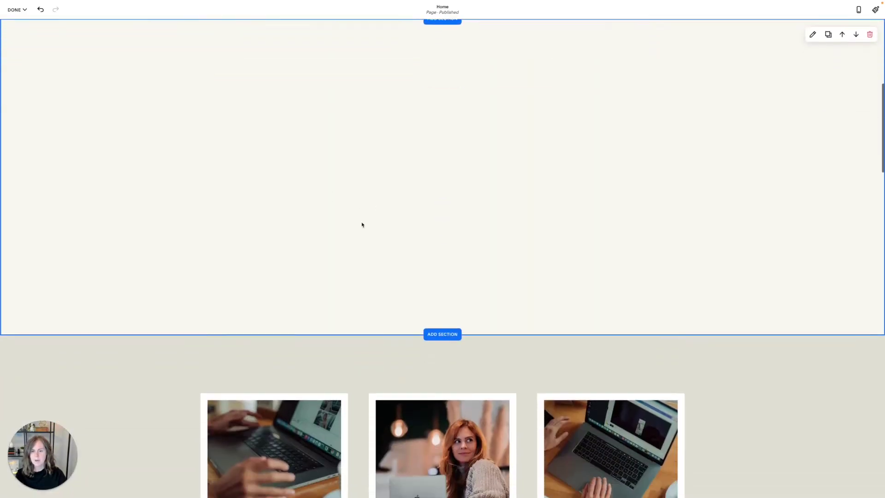
pyautogui.click(349, 171)
# Step: Type 'Choose your package' in the text block and style it as Heading 2
pyautogui.click(350, 171)
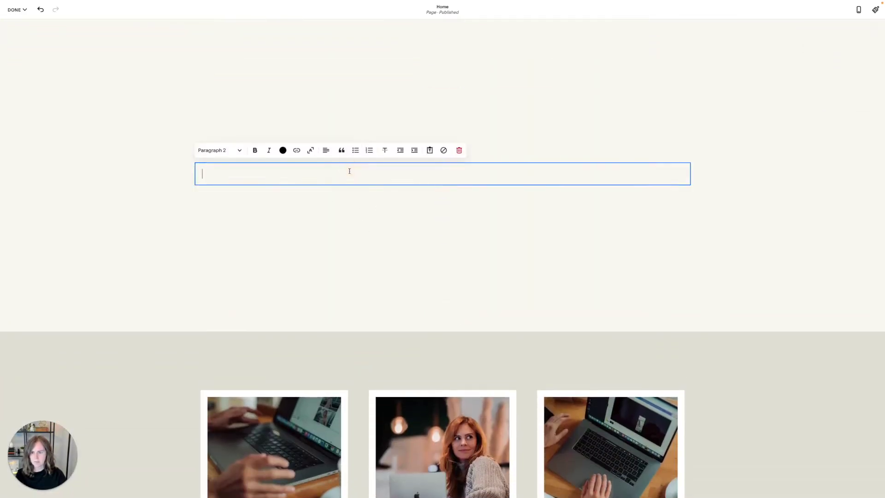
pyautogui.write('Choose your package')
pyautogui.press('Return')
pyautogui.press('BackSpace')
pyautogui.press('BackSpace')
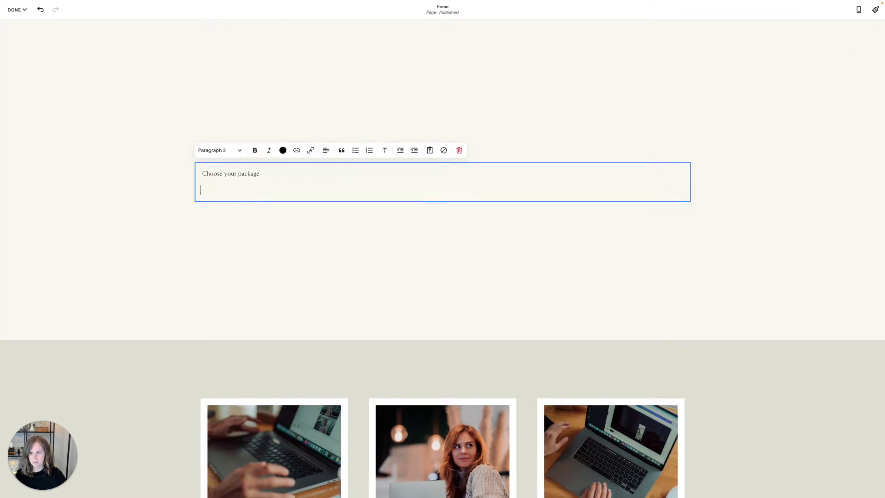
pyautogui.click(211, 150)
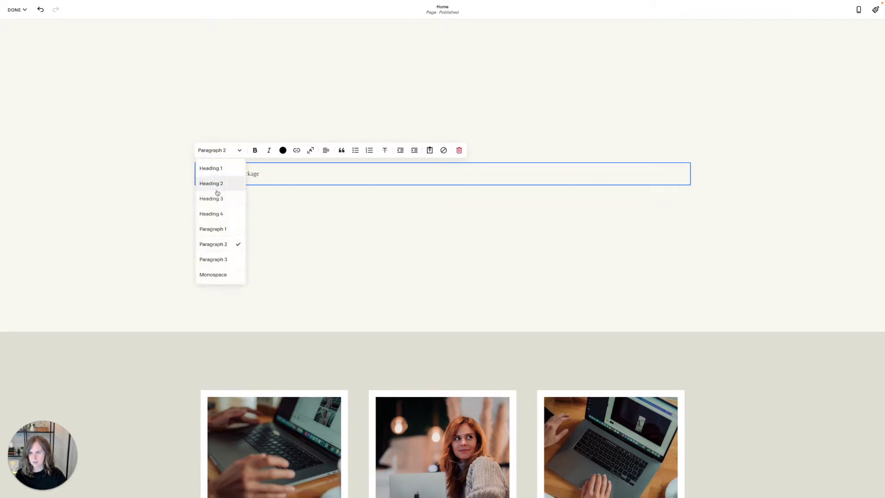
pyautogui.click(217, 197)
pyautogui.click(228, 150)
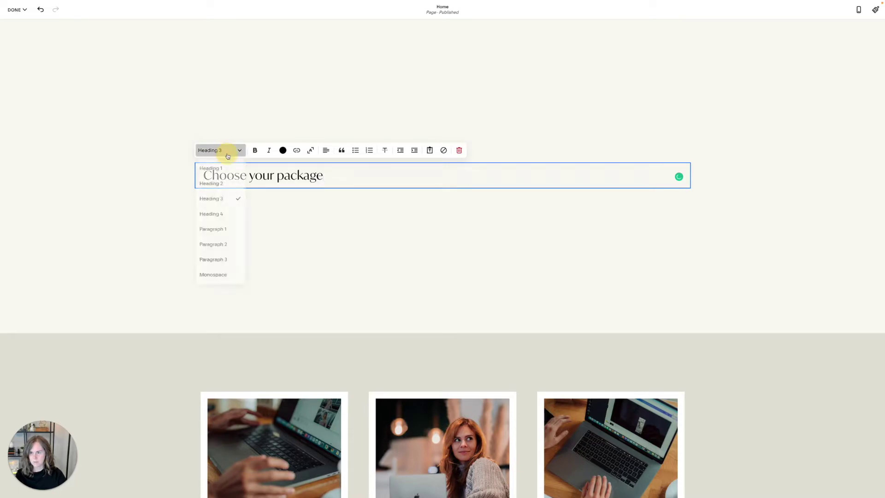
pyautogui.click(225, 182)
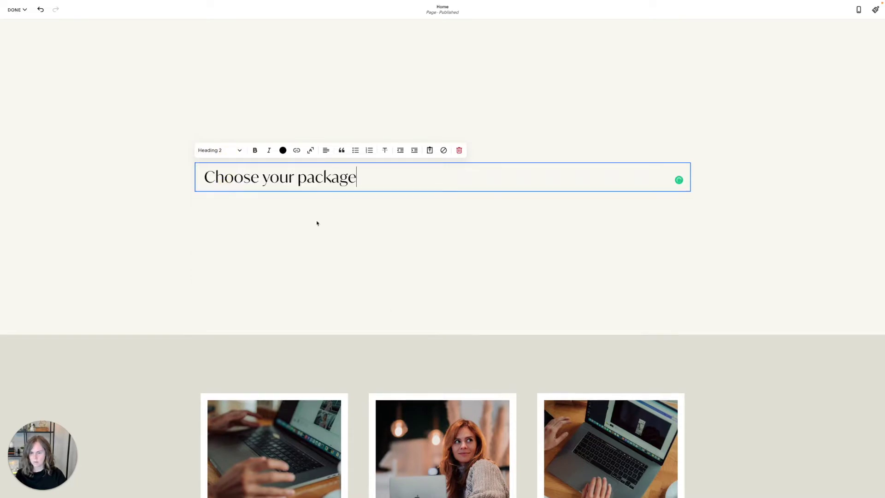
pyautogui.scroll(-8, 394, 365)
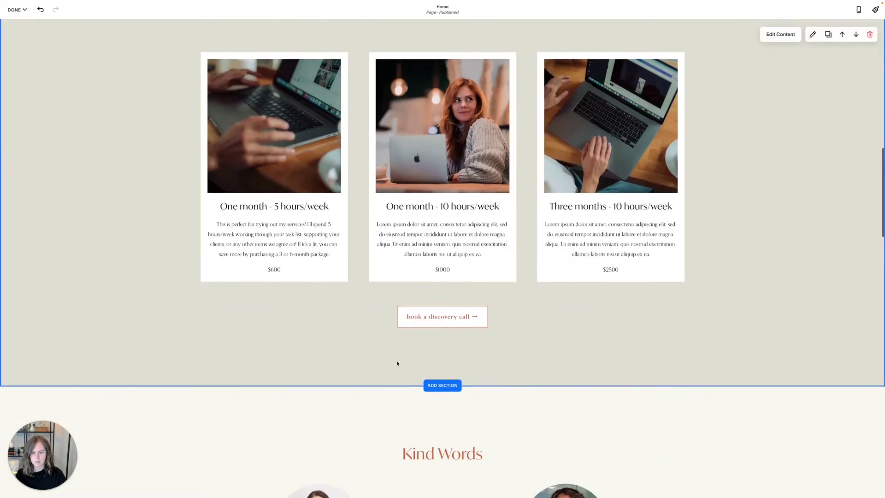
# Step: Center-align the 'Choose your package' heading
pyautogui.scroll(13, 396, 362)
pyautogui.scroll(-3, 397, 362)
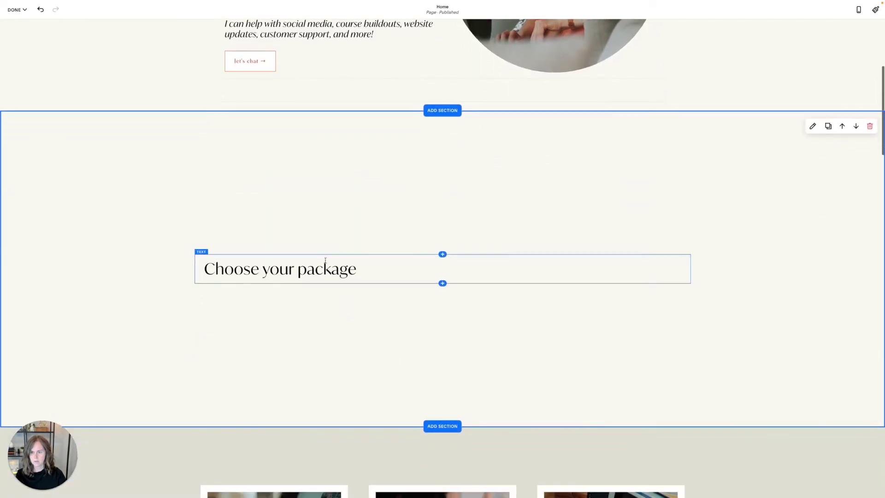
pyautogui.click(325, 260)
pyautogui.click(326, 242)
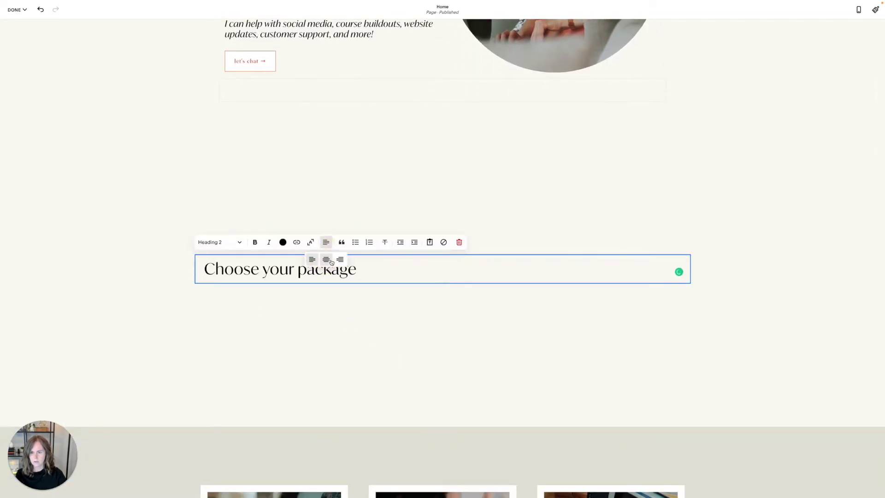
pyautogui.click(330, 261)
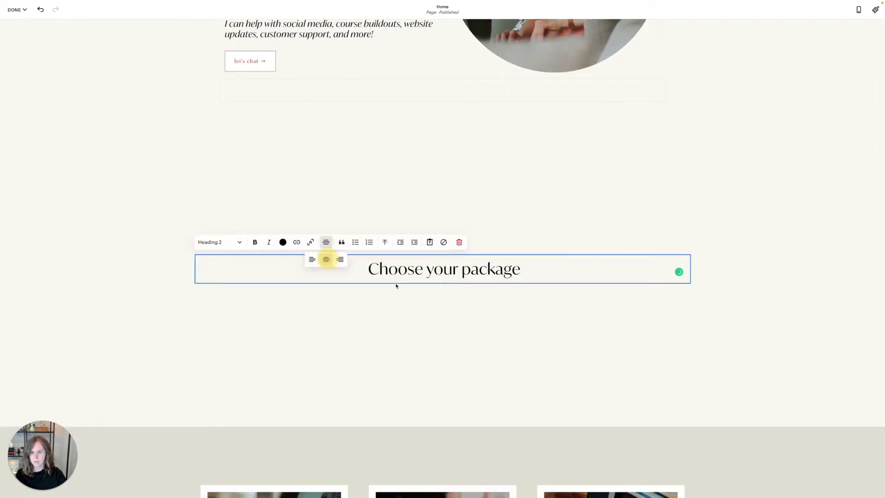
# Step: Add a centered line 'Add your additional text here. You can put whatever you want.' below the heading
pyautogui.click(535, 271)
pyautogui.press('Return')
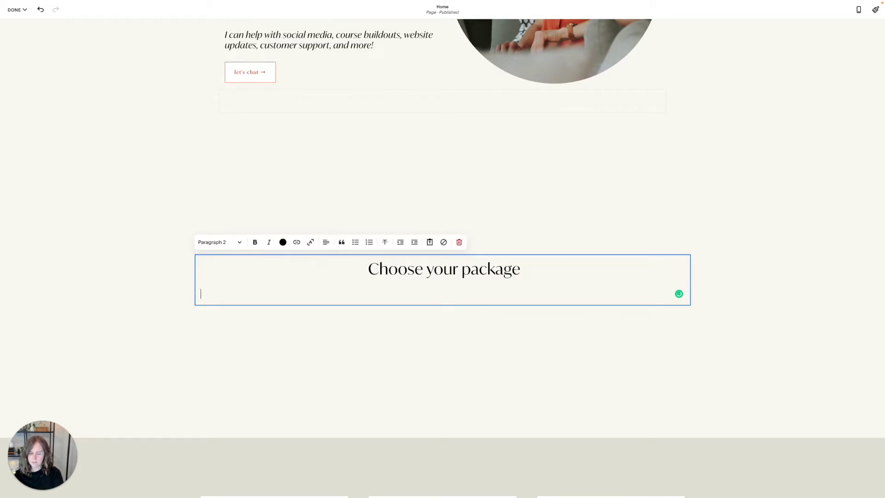
pyautogui.write('Add your add')
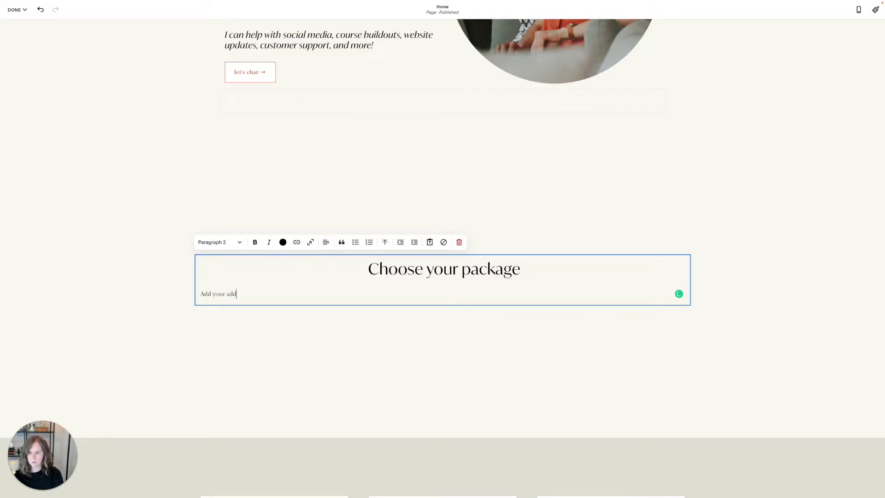
pyautogui.write('itional text here. You can put whatever you ')
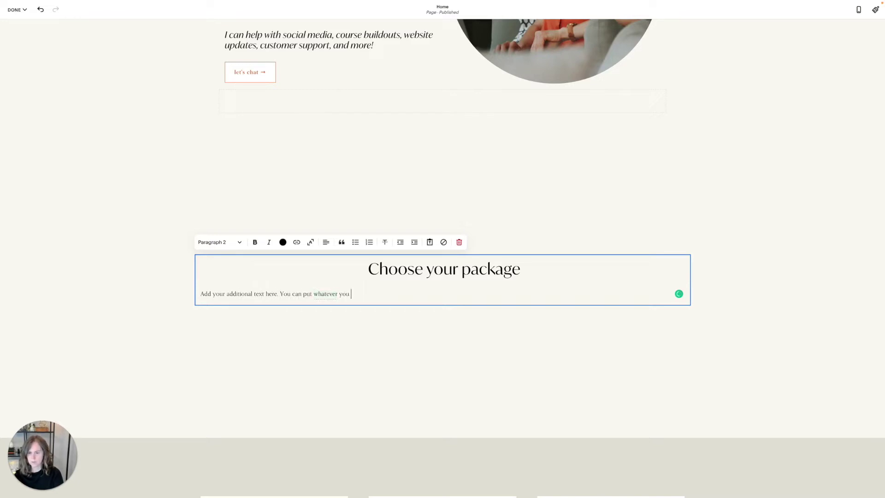
pyautogui.write('want.')
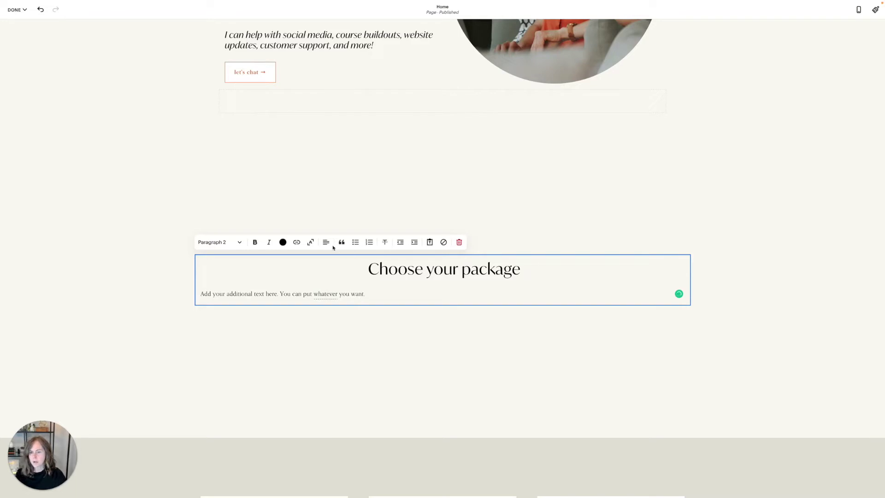
pyautogui.click(325, 241)
pyautogui.click(326, 259)
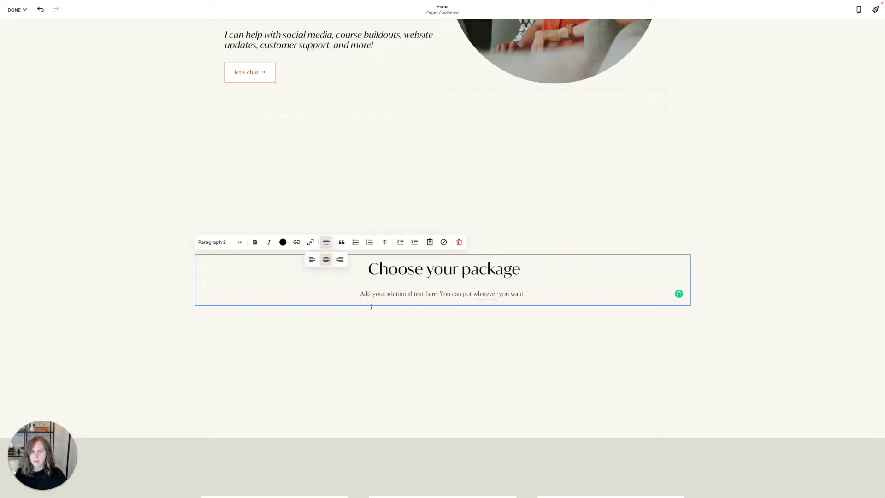
pyautogui.click(465, 321)
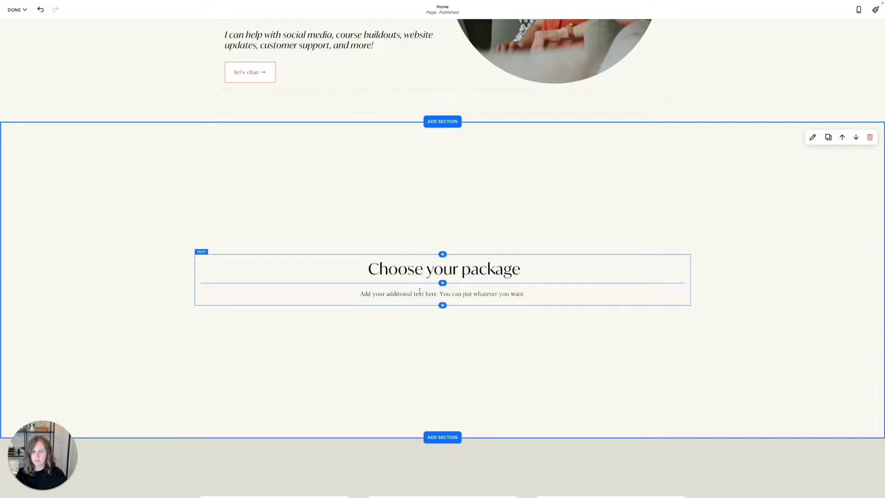
pyautogui.scroll(-2, 543, 250)
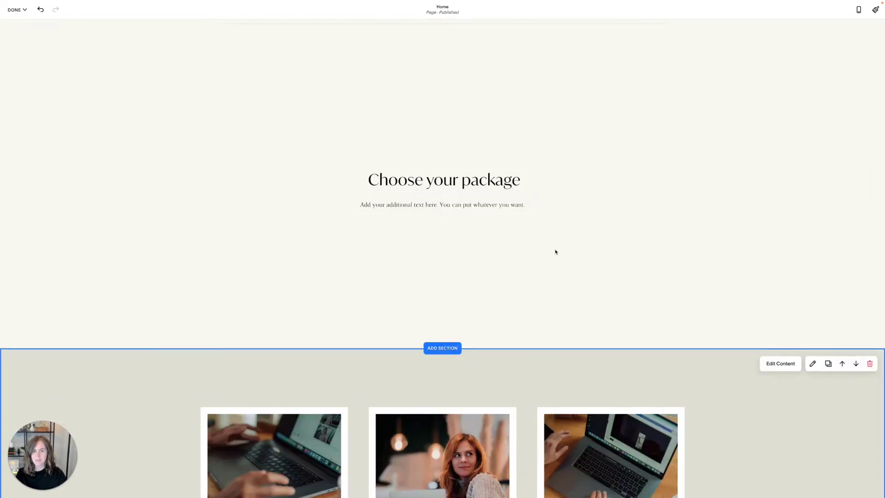
pyautogui.scroll(2, 555, 251)
# Step: Give the heading section the Light 2 colour theme
pyautogui.click(811, 134)
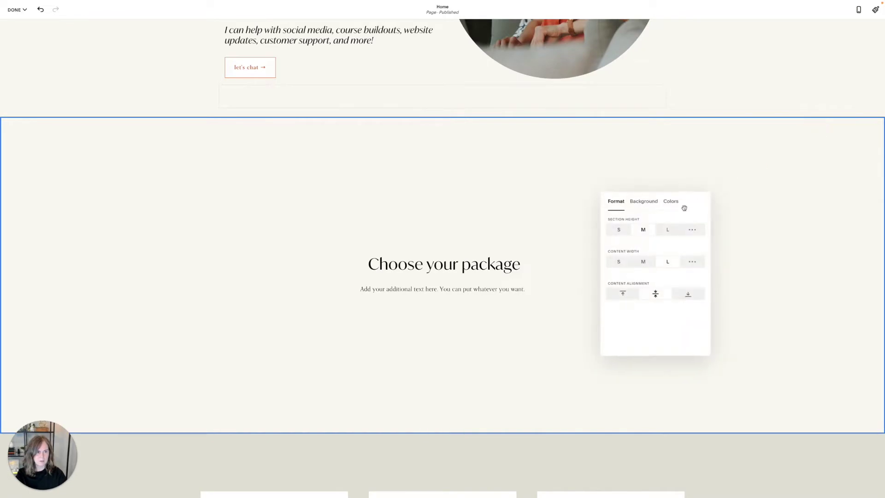
pyautogui.click(671, 201)
pyautogui.scroll(-1, 675, 313)
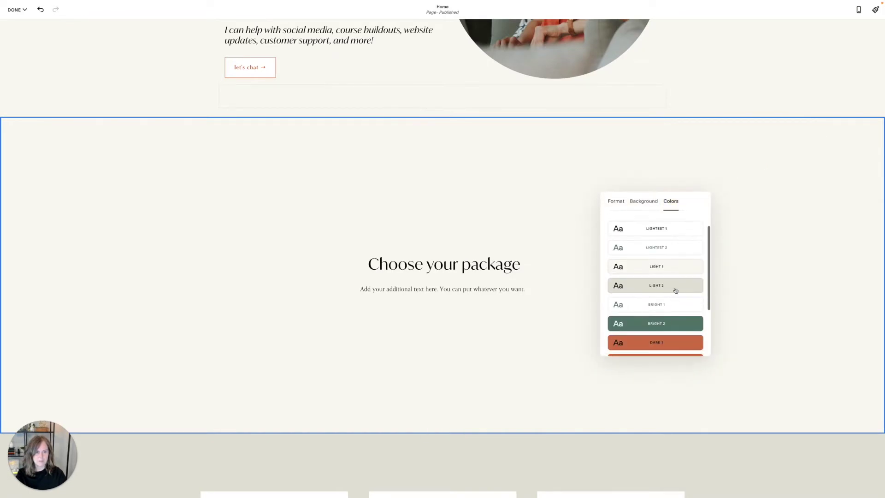
pyautogui.click(677, 285)
pyautogui.click(589, 183)
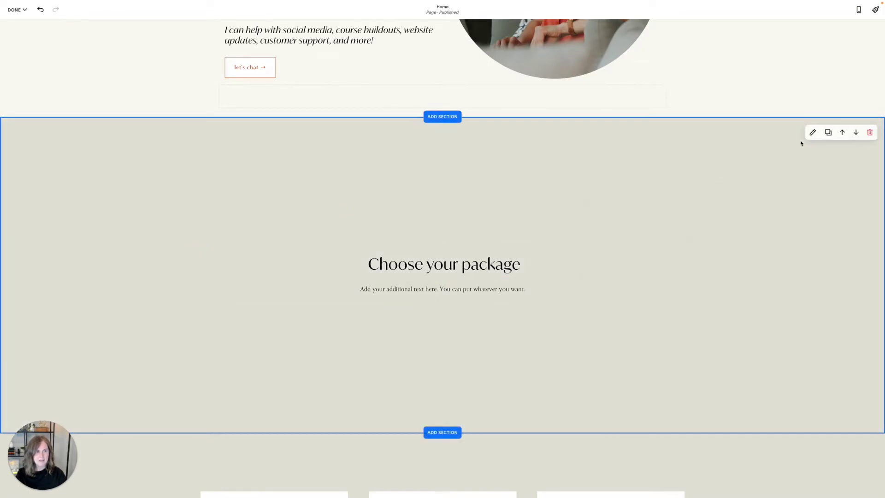
# Step: Set the heading section to a custom, much smaller height
pyautogui.click(810, 133)
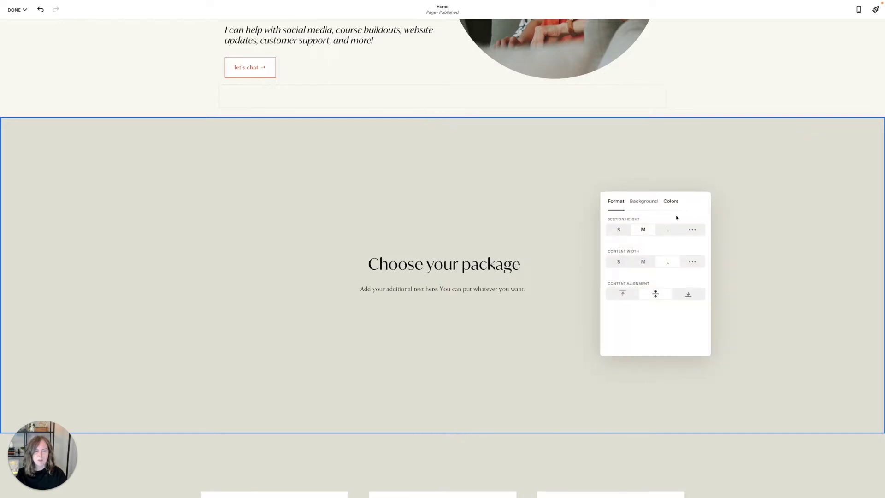
pyautogui.click(690, 232)
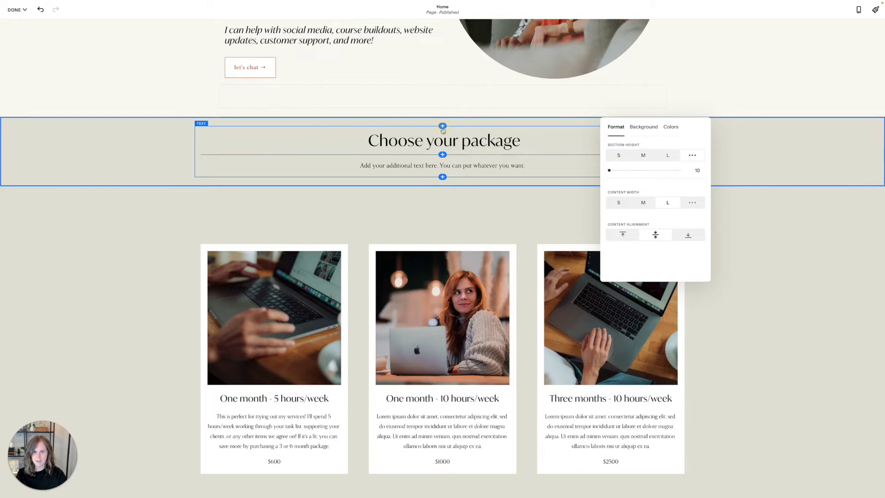
pyautogui.click(443, 126)
# Step: Add a spacer block above the heading and remove the accidental second spacer
pyautogui.click(723, 132)
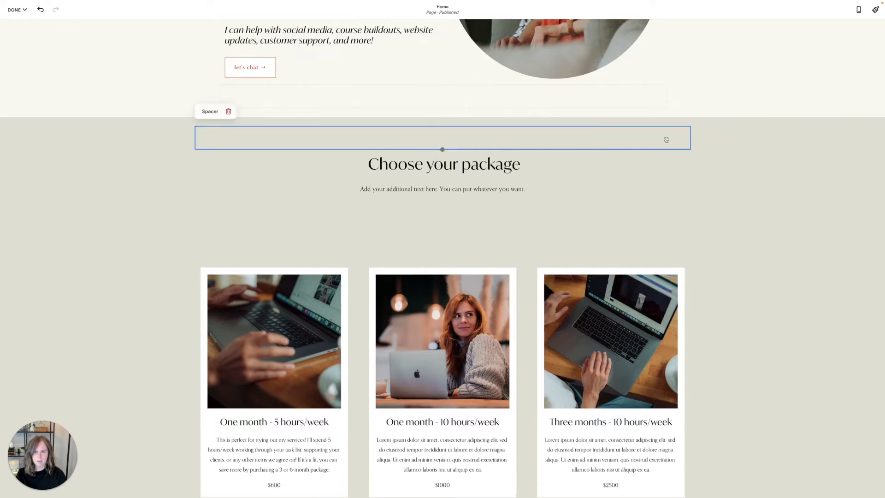
pyautogui.click(229, 197)
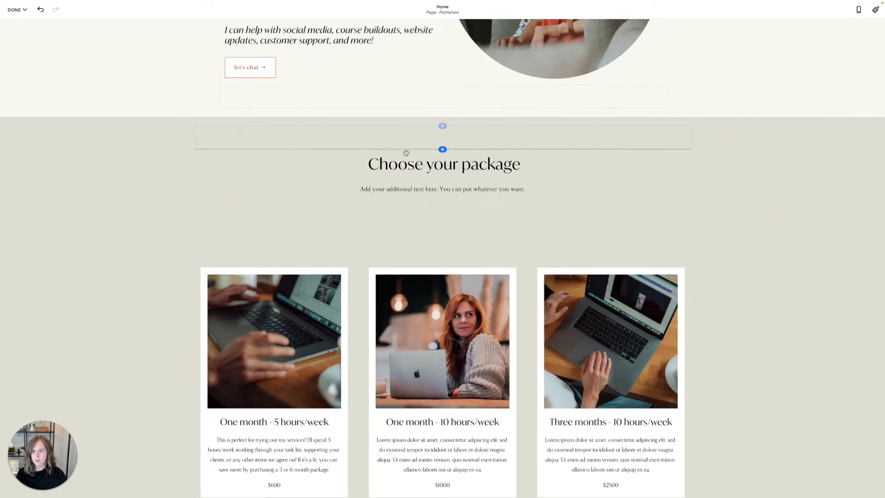
pyautogui.click(442, 147)
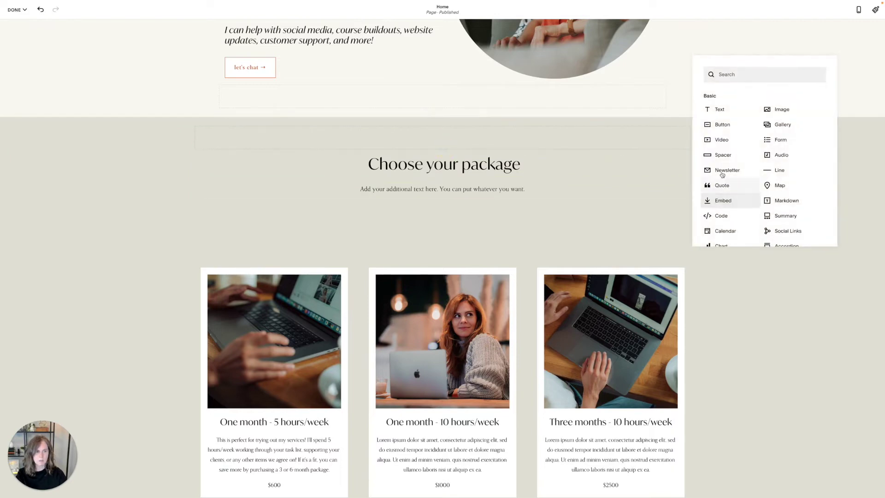
pyautogui.click(716, 160)
pyautogui.click(565, 212)
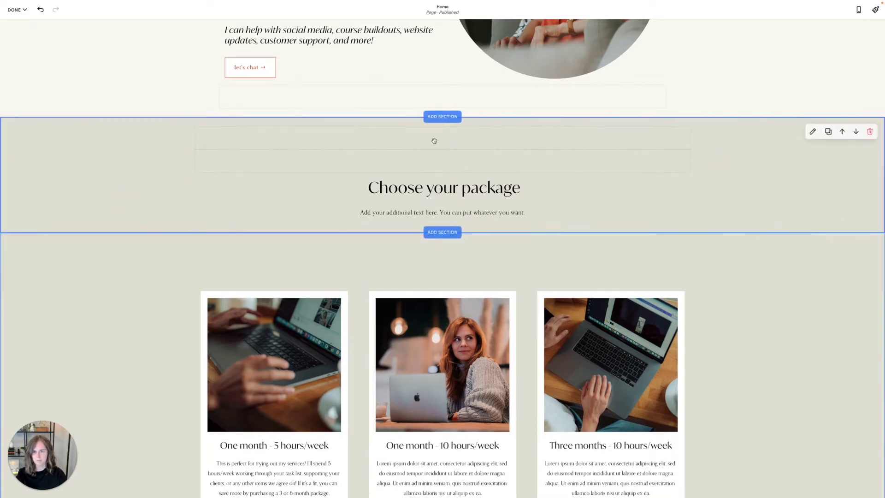
pyautogui.click(492, 140)
pyautogui.click(228, 111)
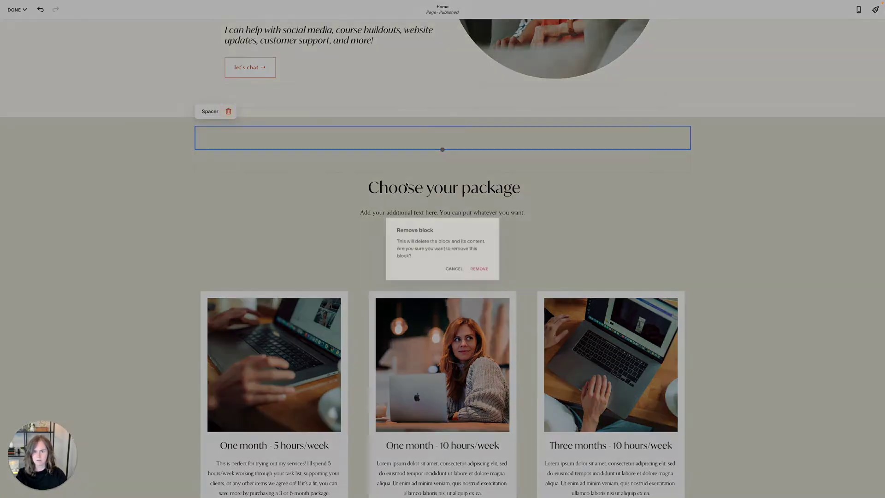
pyautogui.click(481, 269)
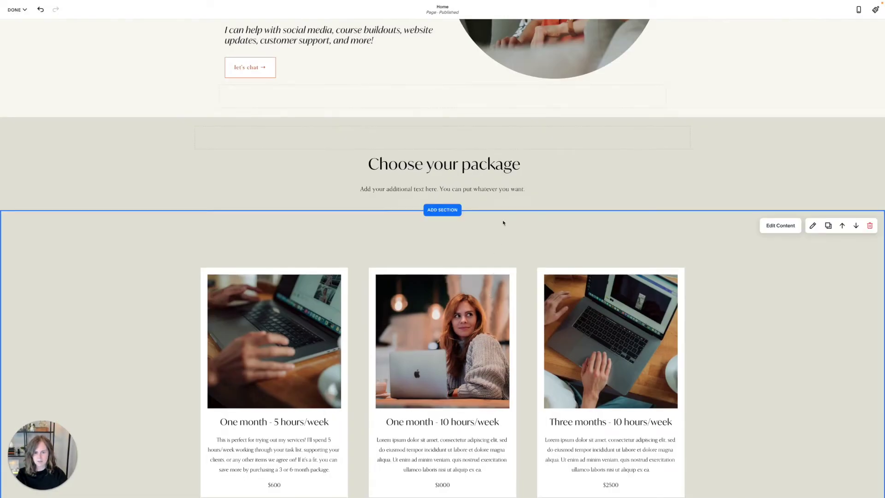
# Step: Open the Design > Size & Space settings of the three-card list section
pyautogui.scroll(-2, 511, 243)
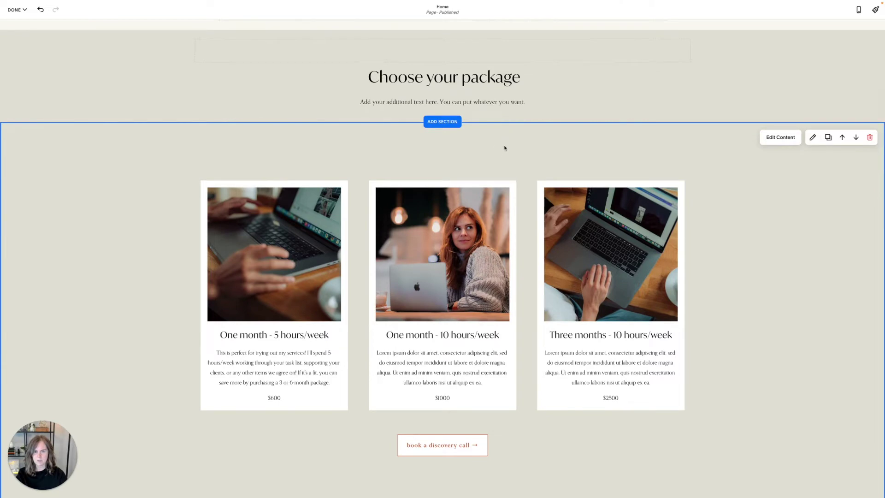
pyautogui.click(780, 137)
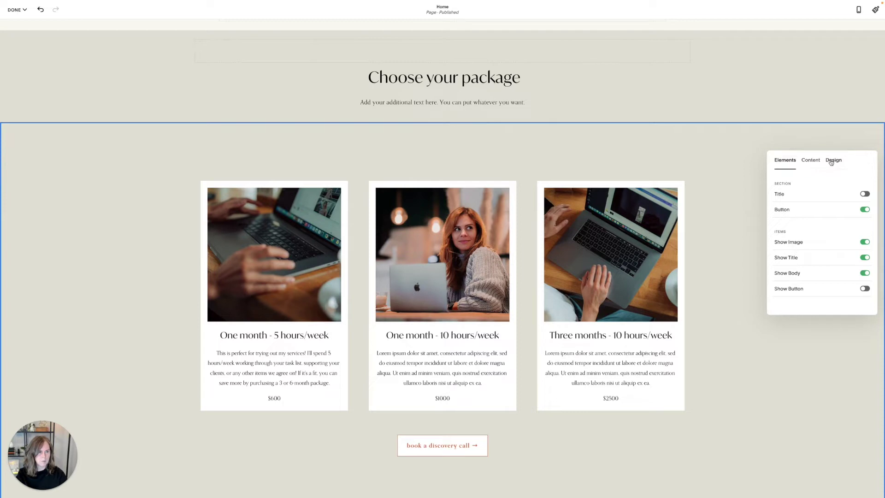
pyautogui.click(833, 160)
pyautogui.scroll(-2, 798, 277)
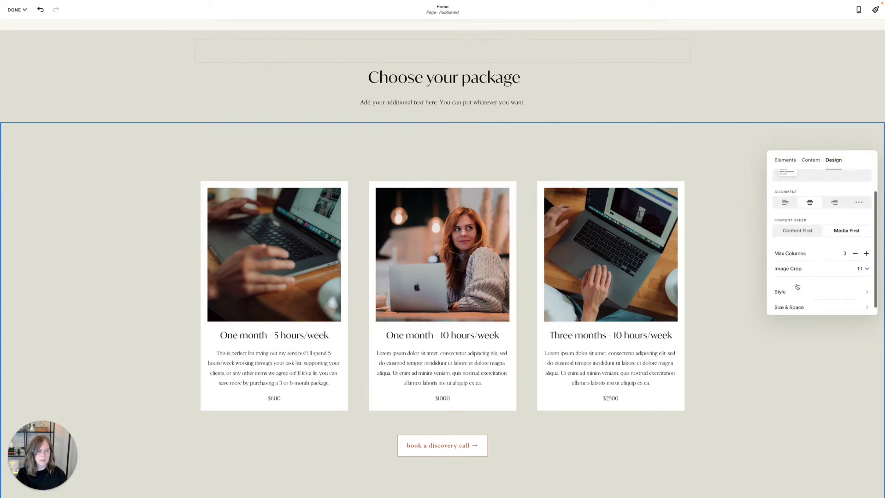
pyautogui.click(795, 305)
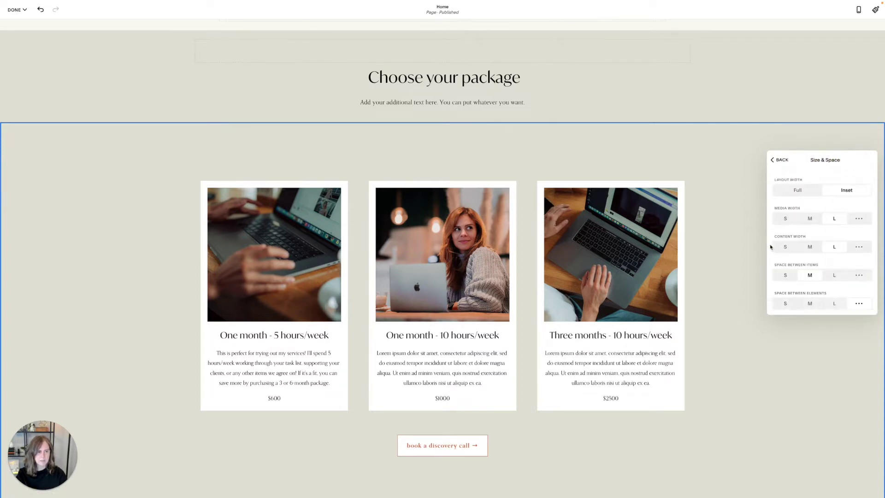
pyautogui.scroll(-5, 795, 265)
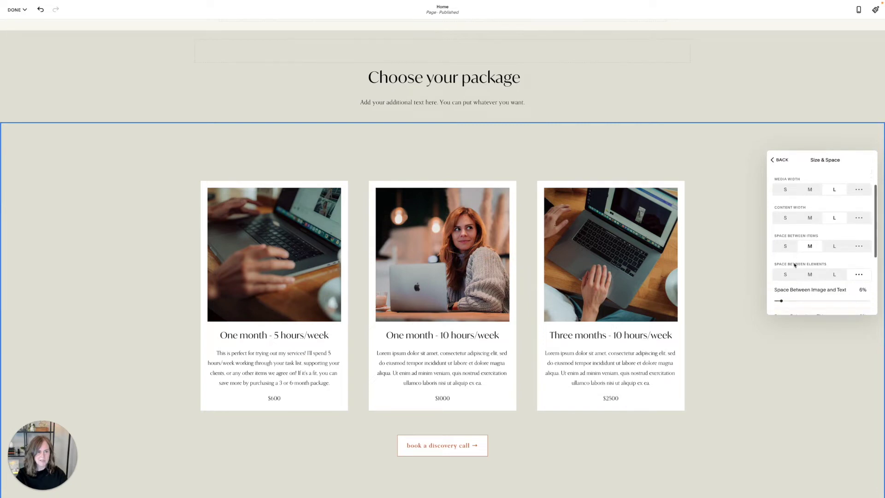
pyautogui.scroll(-2, 795, 265)
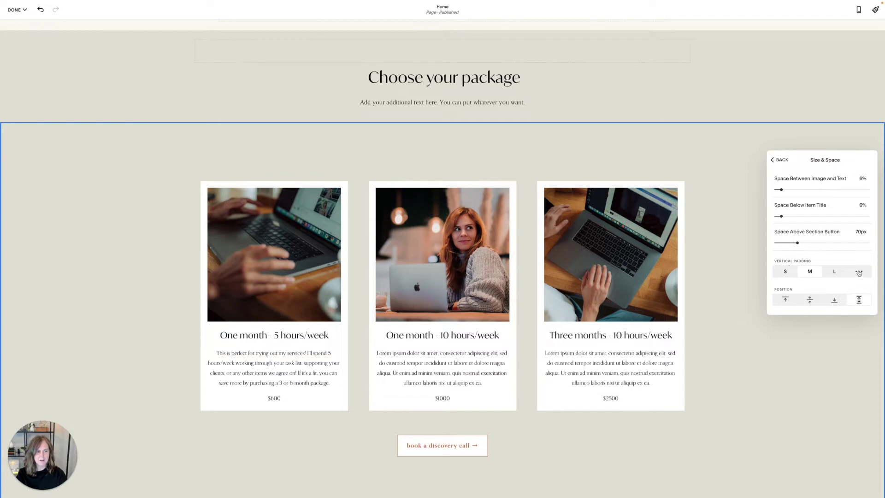
# Step: Set vertical padding to custom with Padding – Top at 0, then save the page
pyautogui.click(859, 272)
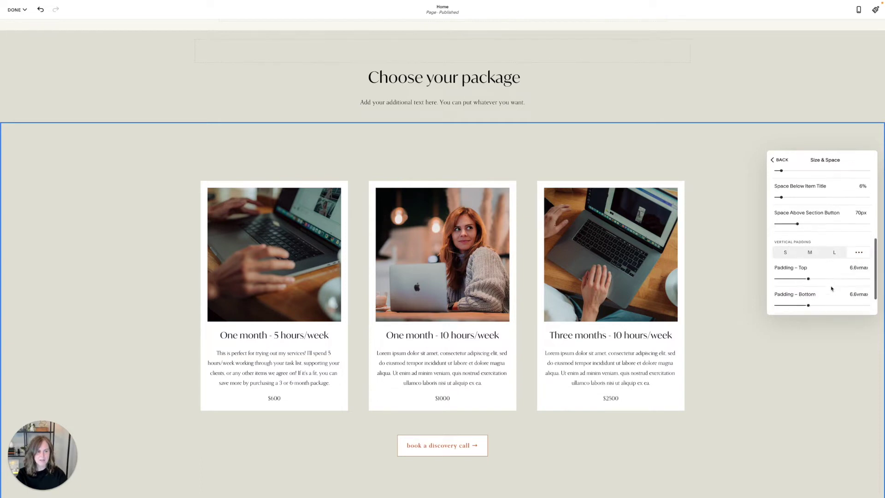
pyautogui.scroll(-1, 832, 289)
pyautogui.moveTo(808, 268); pyautogui.dragTo(767, 270)
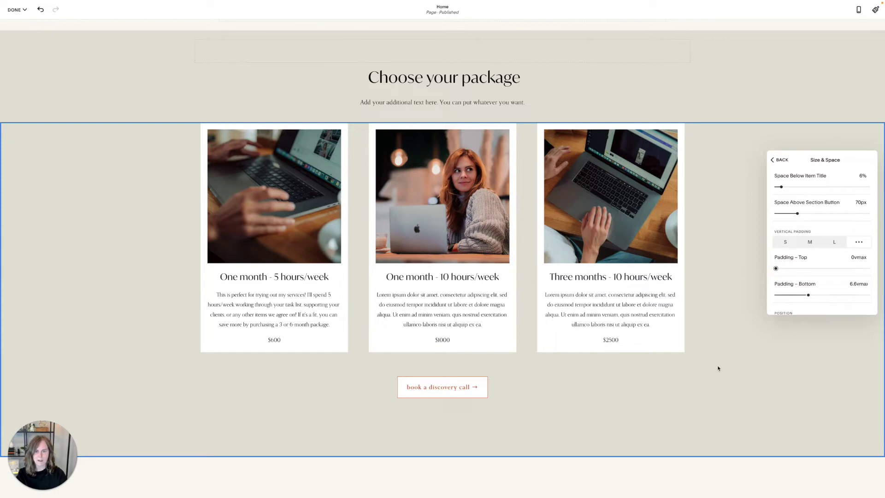
pyautogui.scroll(2, 554, 187)
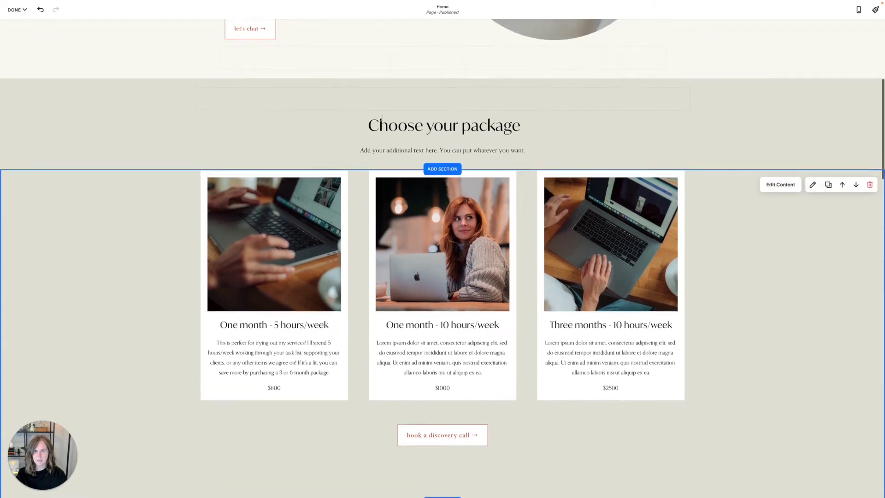
pyautogui.click(16, 9)
pyautogui.click(16, 28)
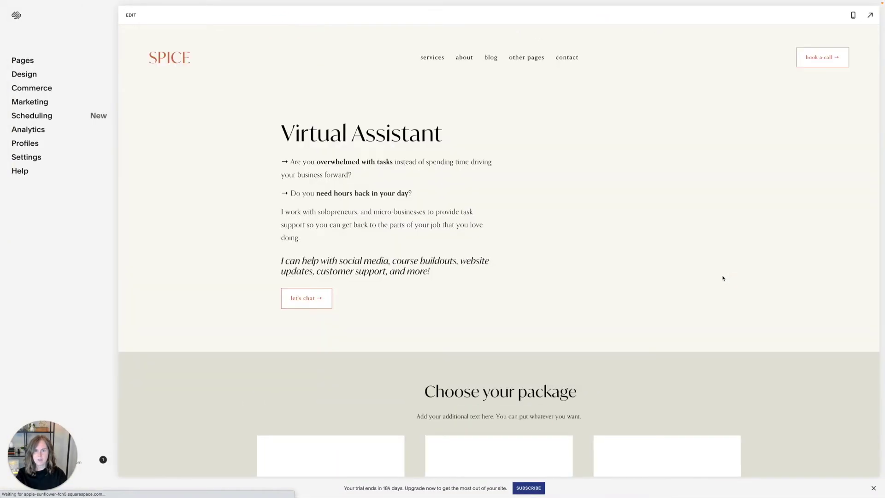
# Step: Change the card list's Padding – Top to 1vmax in Size & Space and save
pyautogui.scroll(-5, 724, 280)
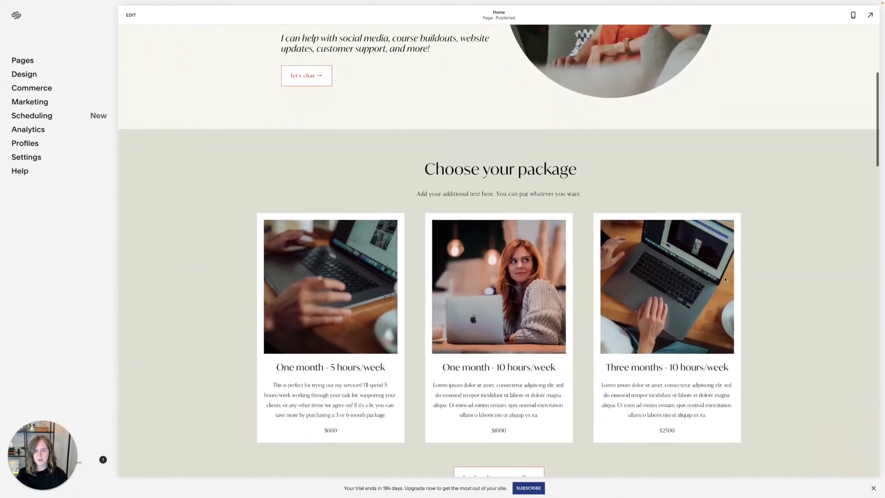
pyautogui.scroll(-2, 725, 279)
pyautogui.scroll(1, 725, 279)
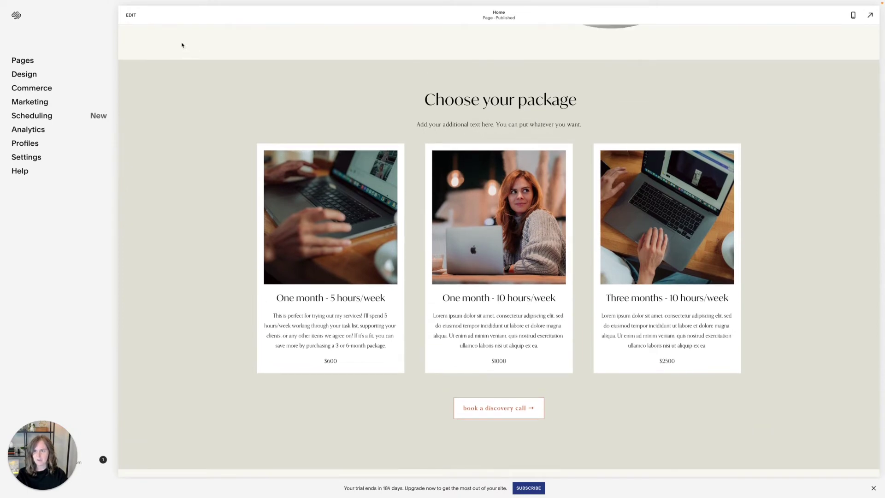
pyautogui.click(131, 15)
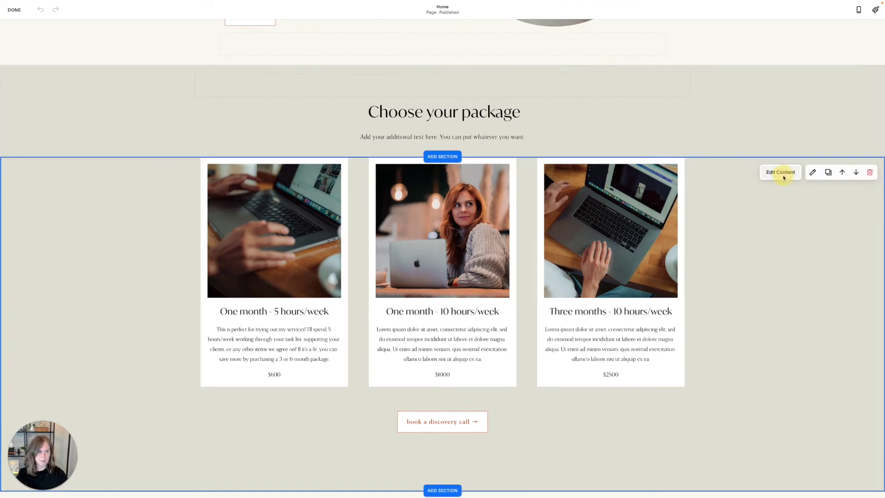
pyautogui.click(783, 178)
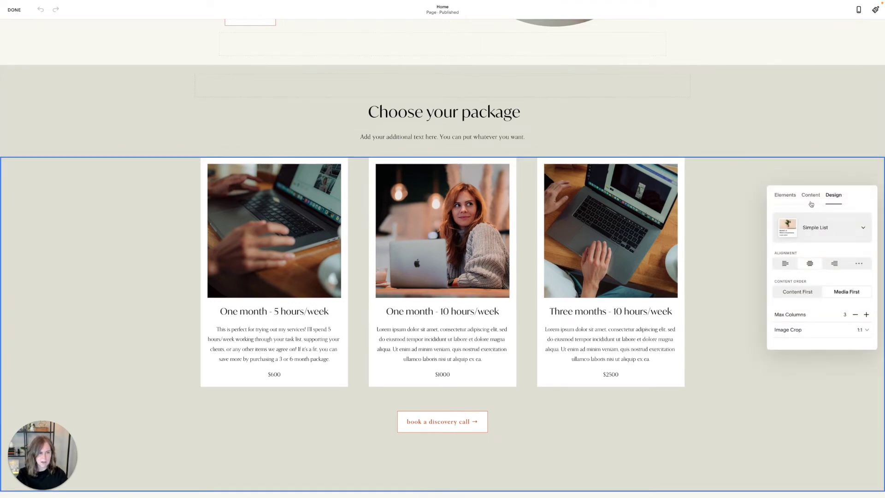
pyautogui.scroll(-2, 811, 277)
pyautogui.click(807, 335)
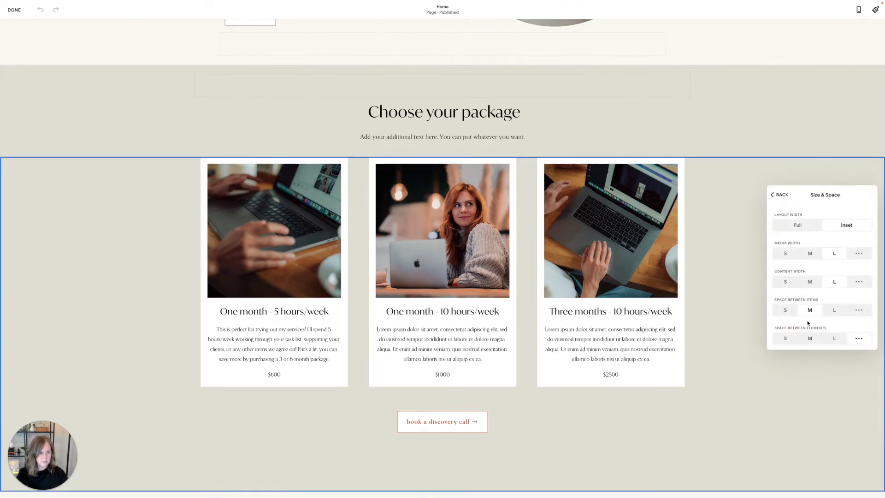
pyautogui.scroll(-5, 808, 323)
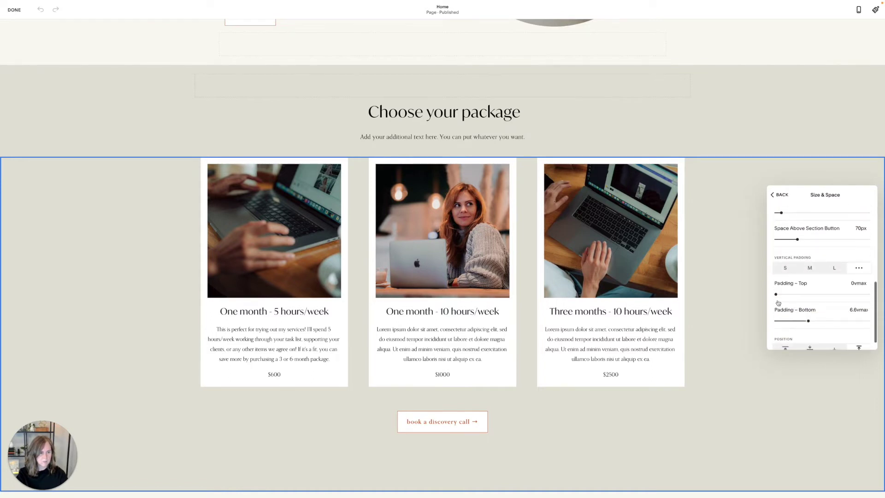
pyautogui.moveTo(776, 294); pyautogui.dragTo(779, 294)
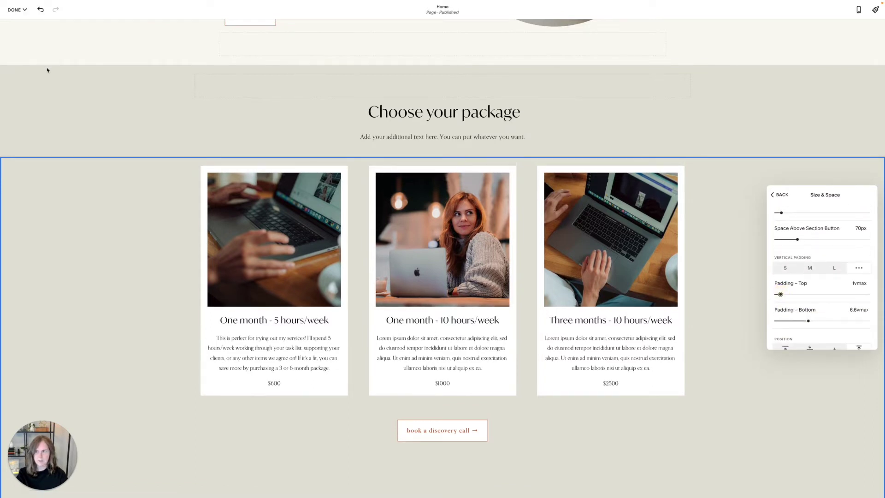
pyautogui.click(15, 10)
pyautogui.click(16, 30)
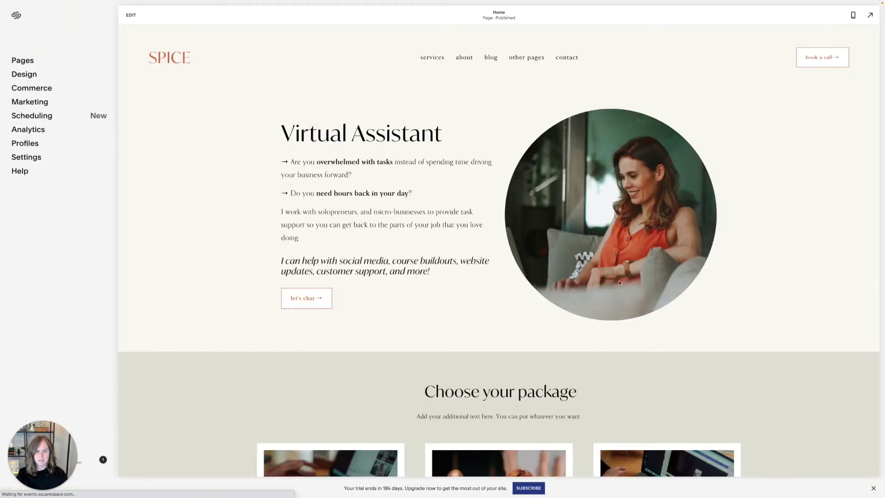
pyautogui.scroll(-3, 605, 287)
pyautogui.scroll(-4, 605, 288)
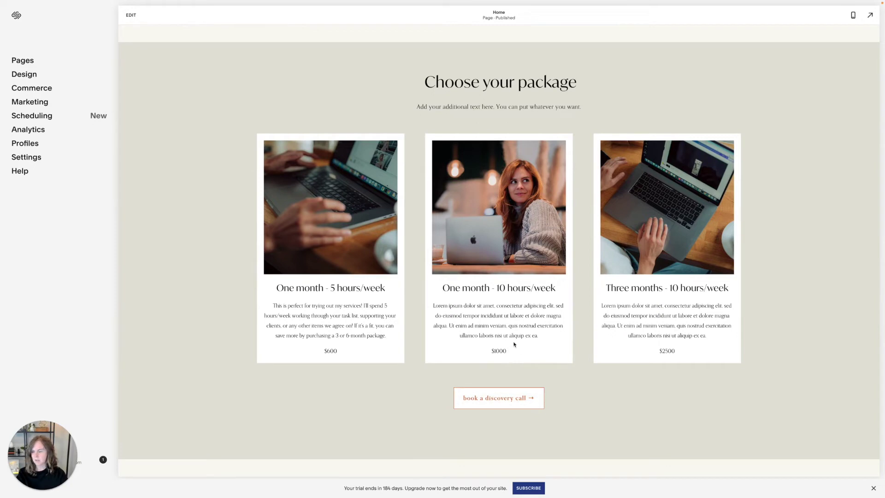
pyautogui.scroll(3, 563, 236)
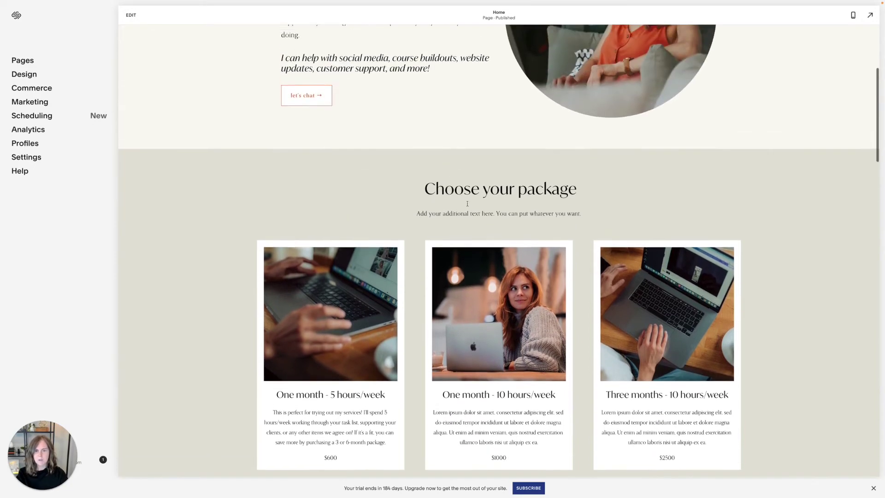
pyautogui.scroll(-2, 572, 235)
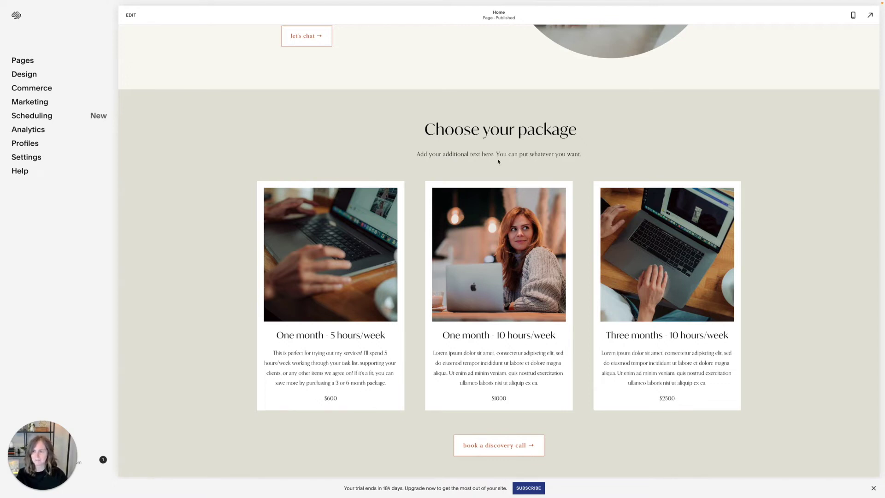
pyautogui.click(131, 15)
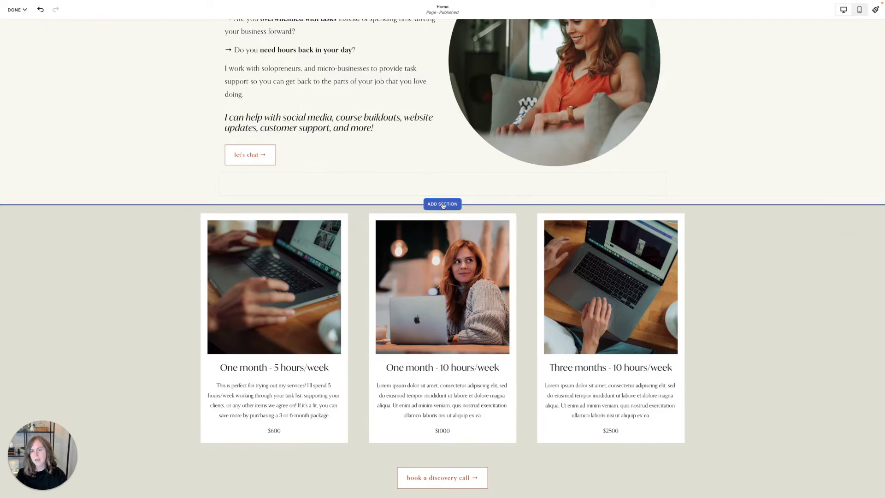
# Step: Add a blank section above the package cards and apply the Light 2 colour theme
pyautogui.click(442, 204)
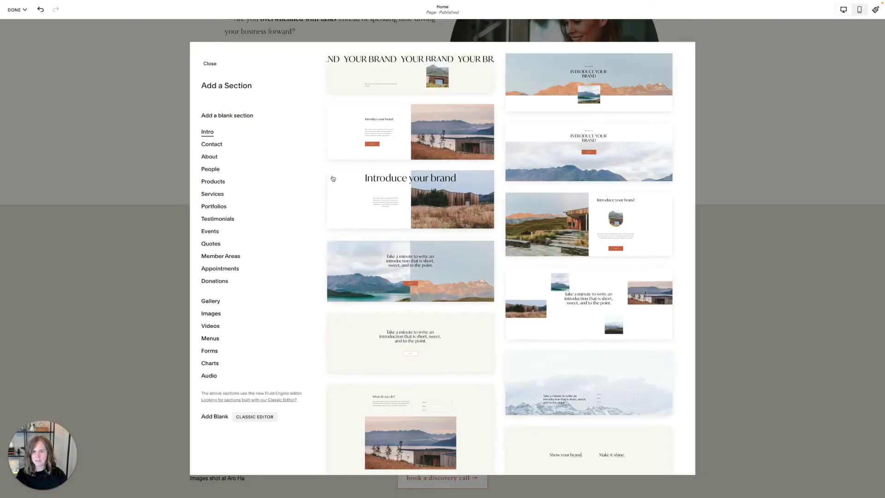
pyautogui.click(339, 207)
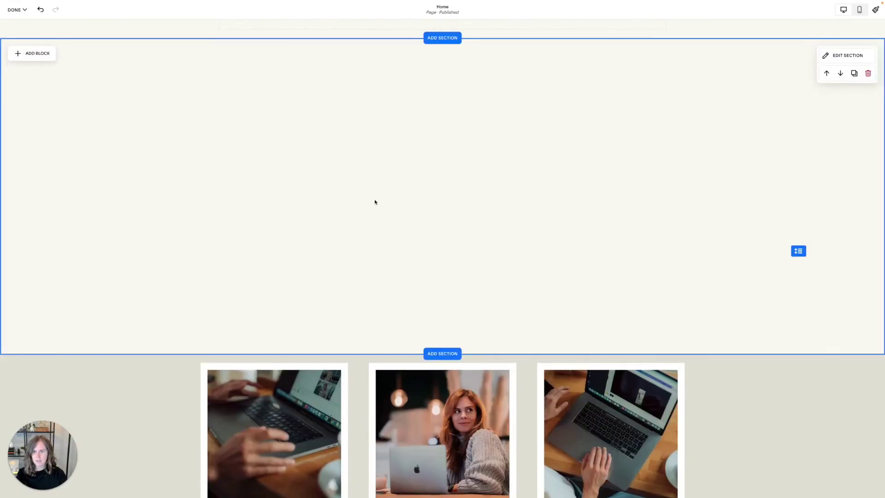
pyautogui.click(846, 74)
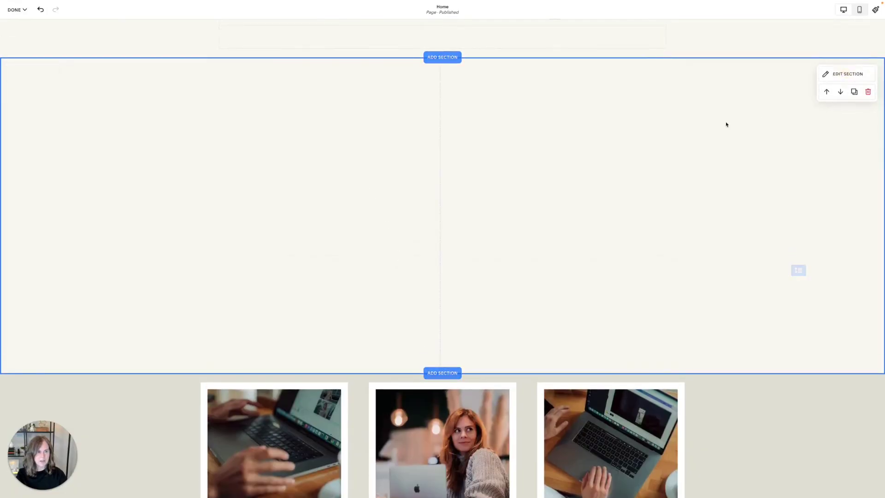
pyautogui.click(843, 114)
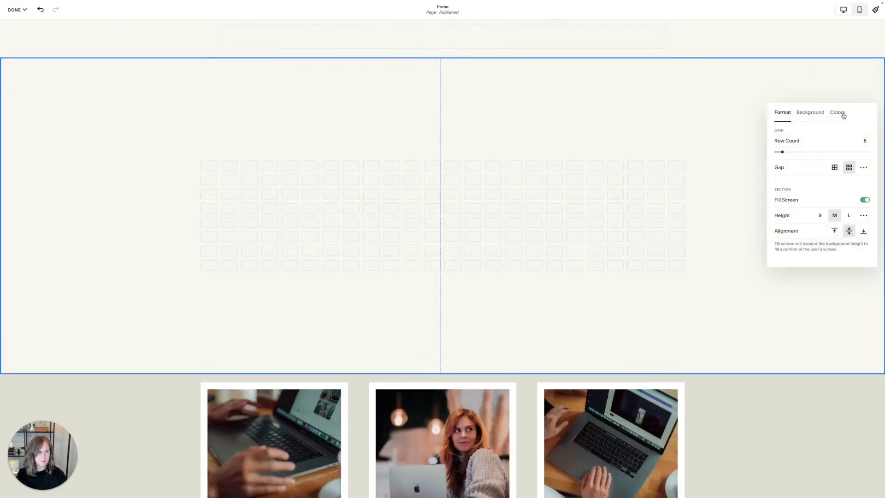
pyautogui.click(838, 114)
pyautogui.click(847, 211)
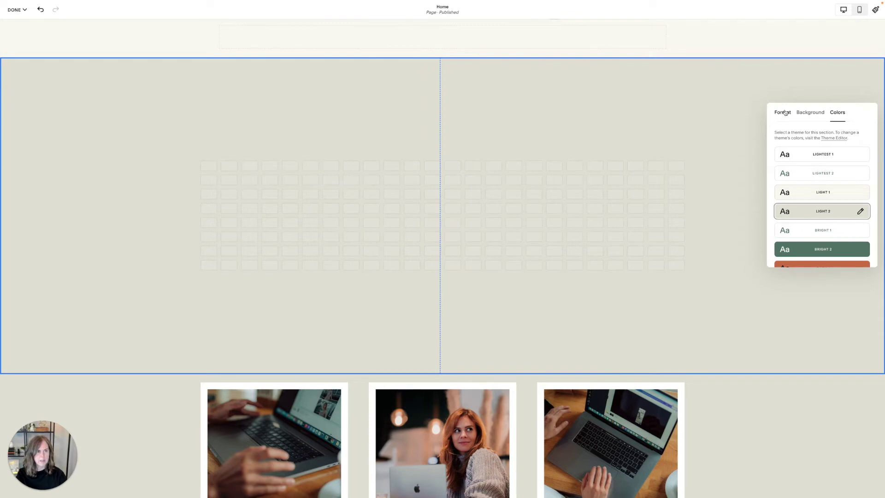
# Step: Add a text block with the pasted 'Choose your package' heading and subtitle, widened to fit one line
pyautogui.click(341, 191)
pyautogui.click(40, 73)
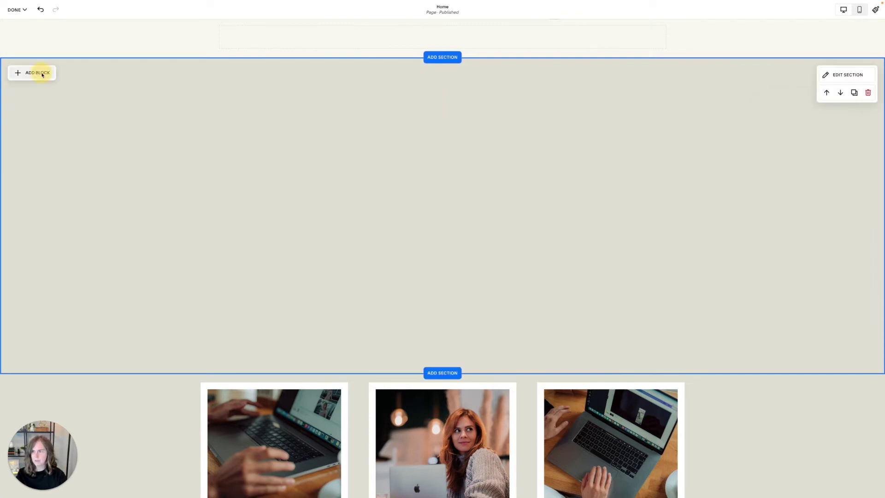
pyautogui.click(39, 118)
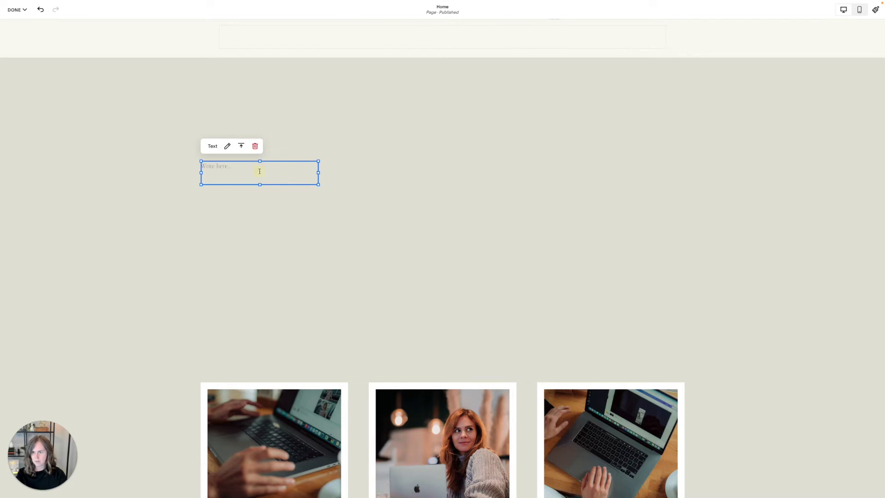
pyautogui.click(259, 171)
pyautogui.write('Choose your package Add your additional text here. You can put whatever you want.')
pyautogui.moveTo(319, 194); pyautogui.dragTo(688, 199)
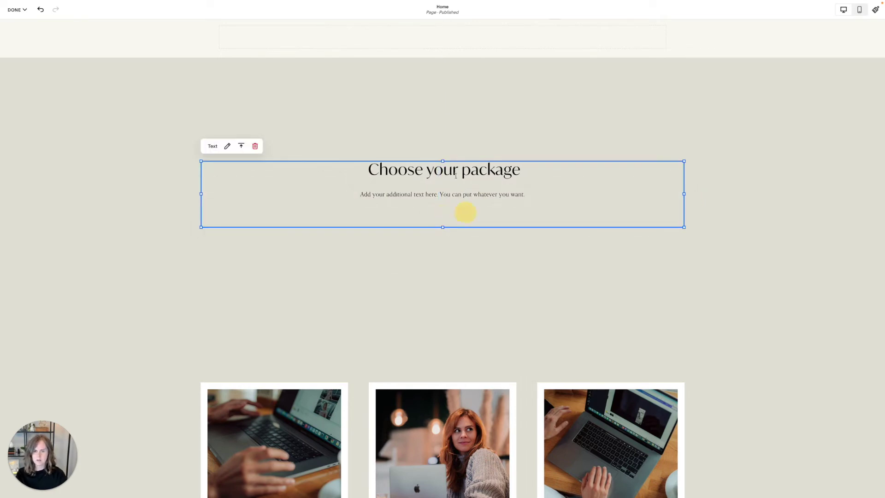
pyautogui.moveTo(445, 213); pyautogui.dragTo(446, 235)
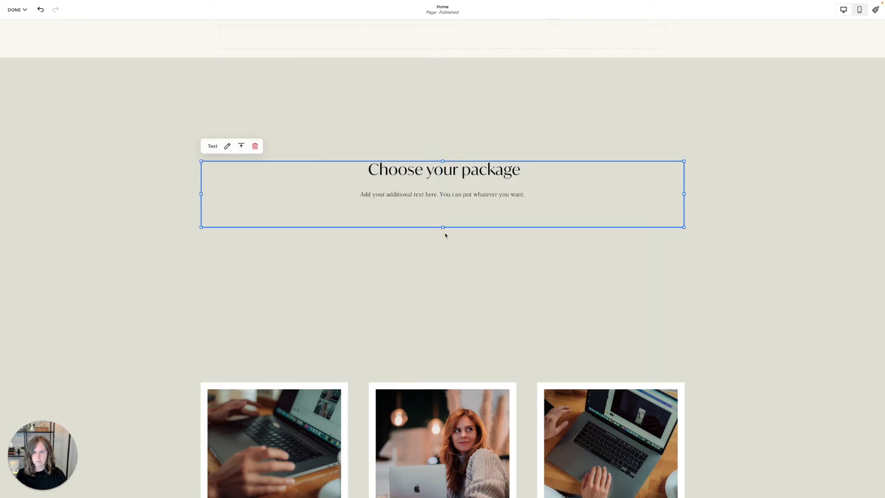
pyautogui.click(444, 145)
# Step: Adjust the heading section's grid rows and align its content to the top
pyautogui.click(830, 182)
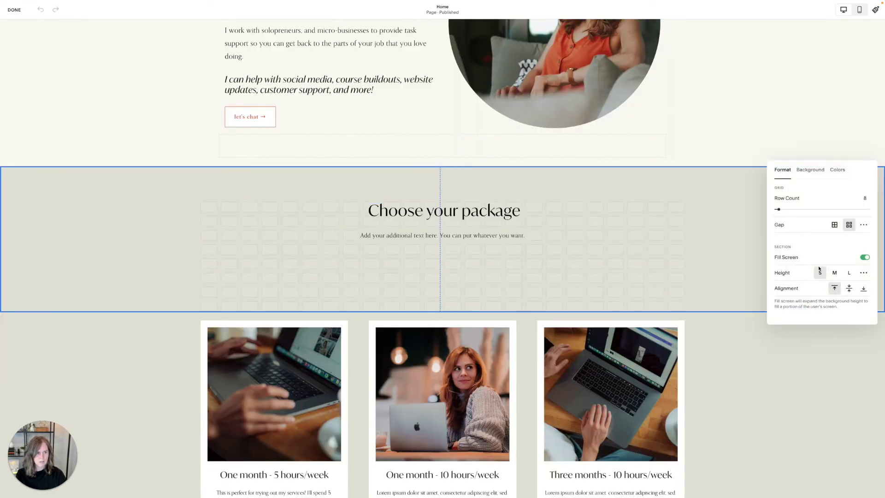
pyautogui.moveTo(781, 213); pyautogui.dragTo(765, 210)
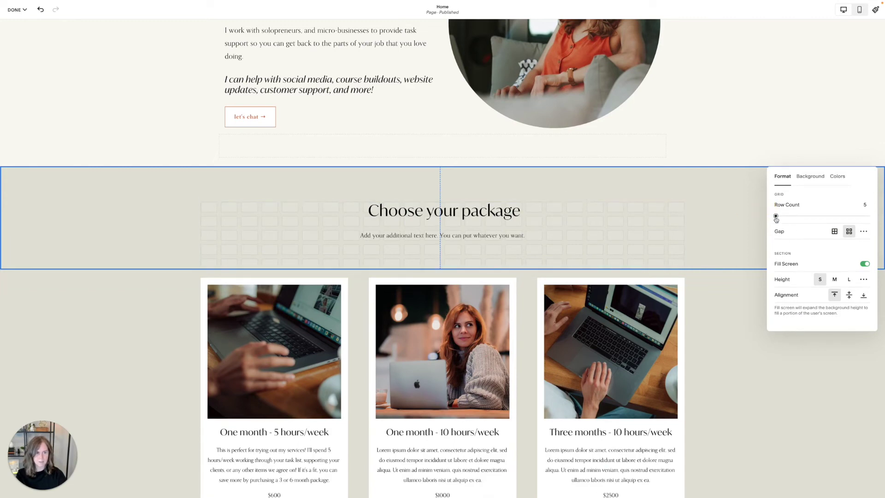
pyautogui.click(862, 296)
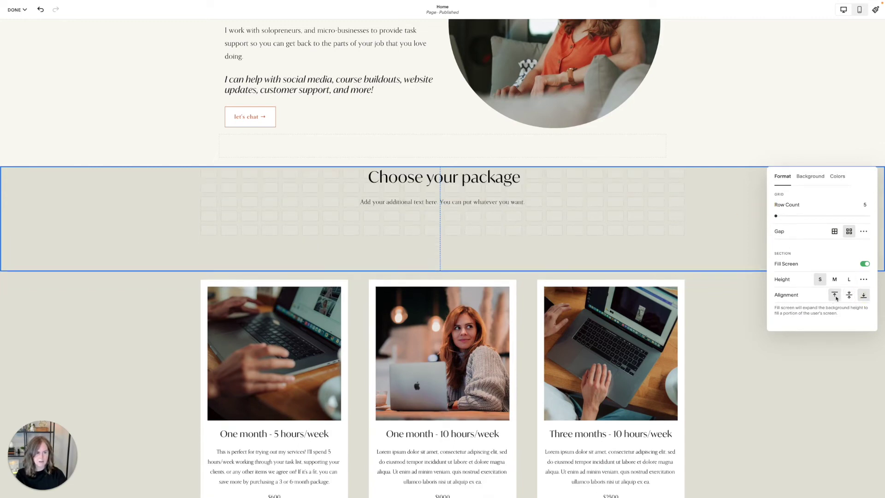
pyautogui.click(835, 296)
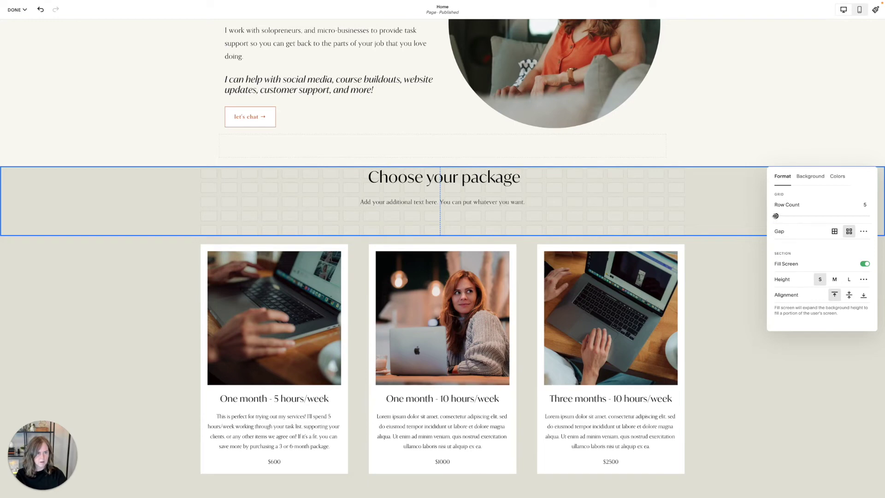
pyautogui.moveTo(776, 216); pyautogui.dragTo(777, 215)
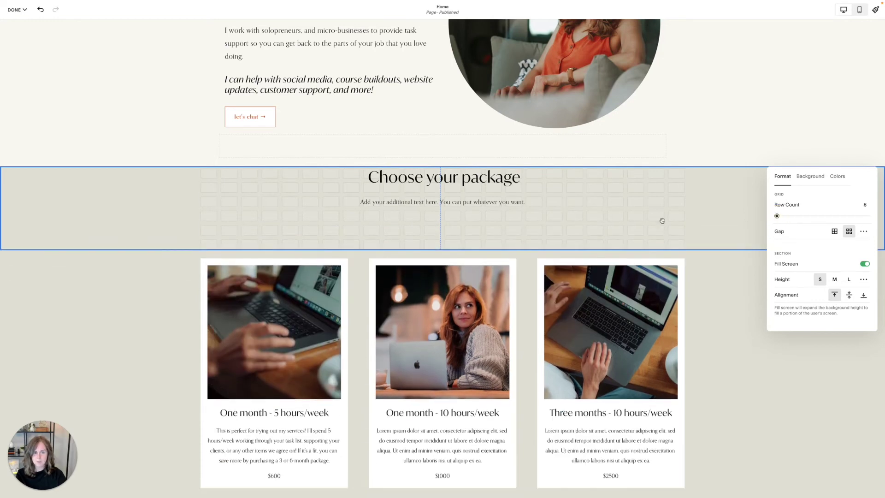
# Step: Move the 'Choose your package' heading lower, growing the section to eleven rows, then select the section
pyautogui.moveTo(465, 183); pyautogui.dragTo(466, 194)
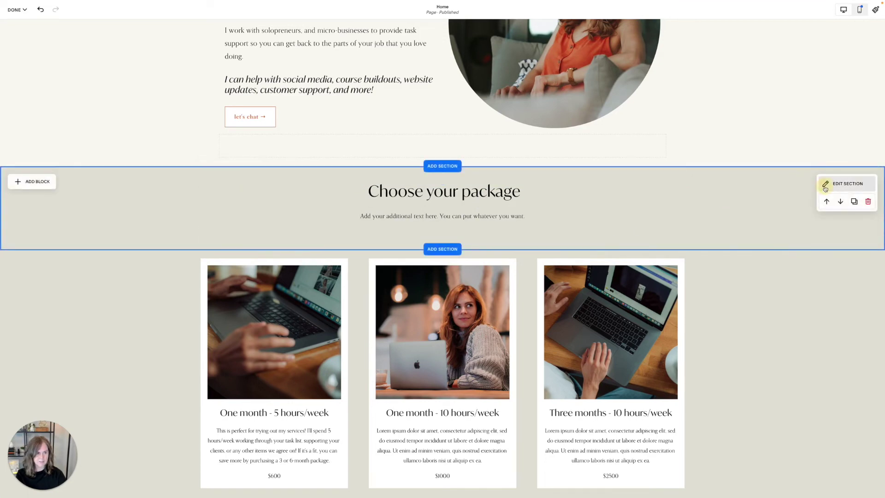
pyautogui.click(825, 182)
pyautogui.moveTo(777, 209); pyautogui.dragTo(777, 209)
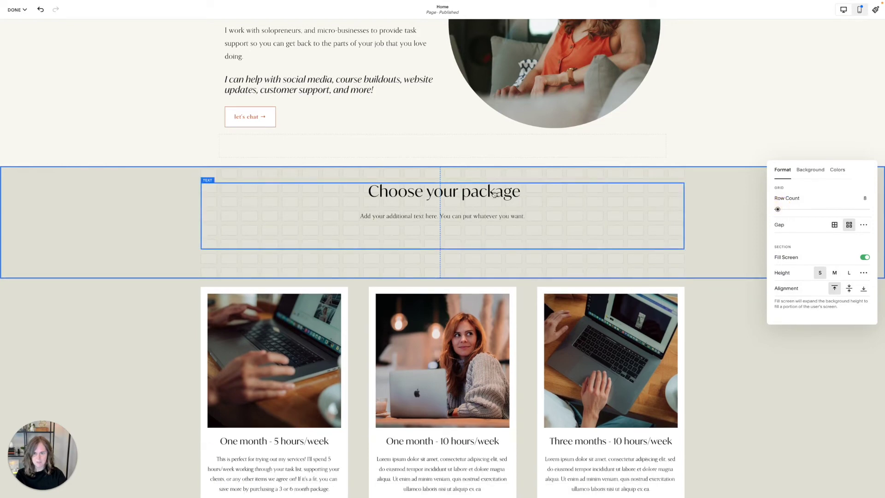
pyautogui.moveTo(493, 193); pyautogui.dragTo(490, 215)
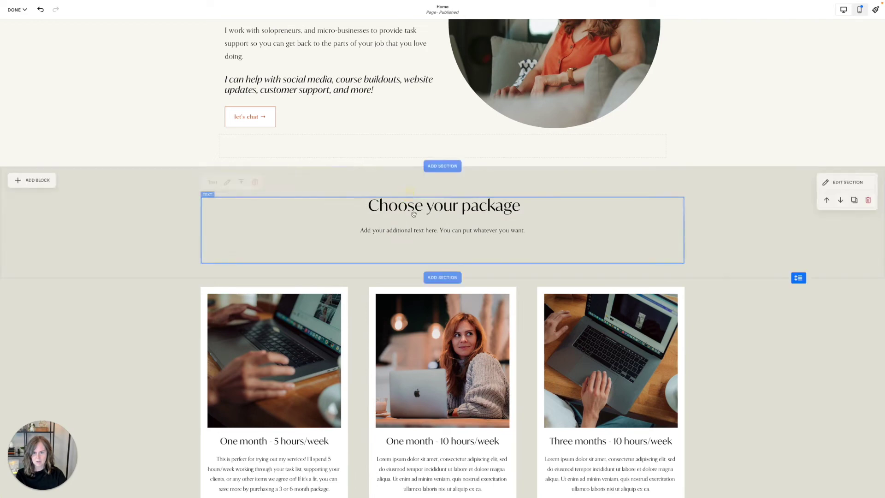
pyautogui.moveTo(417, 230); pyautogui.dragTo(394, 240)
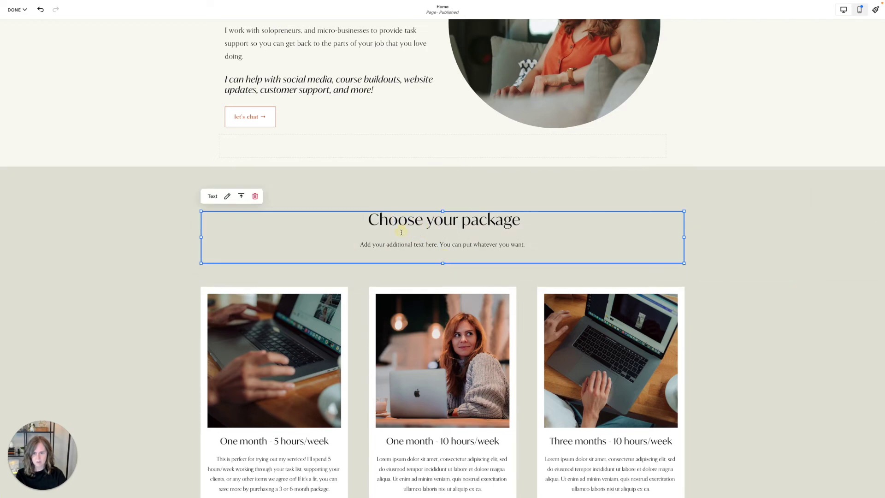
pyautogui.click(401, 232)
pyautogui.click(172, 211)
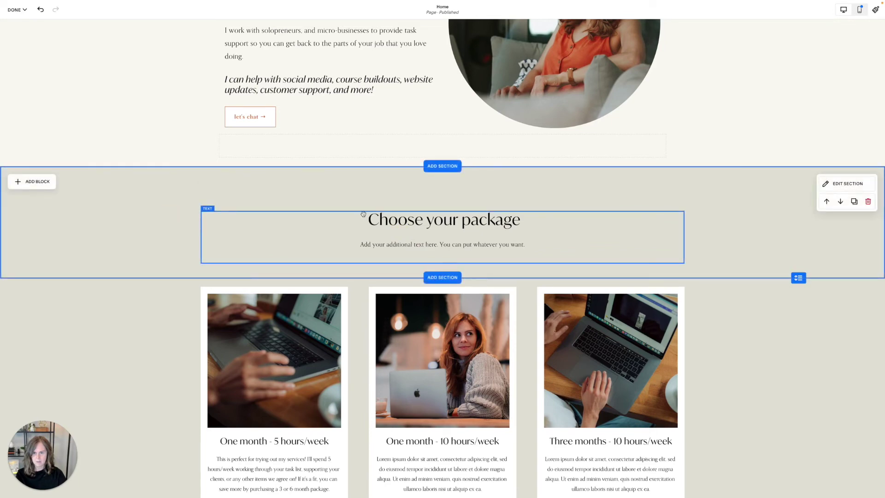
# Step: Save the page, preview the package cards, and return to the editor
pyautogui.click(17, 10)
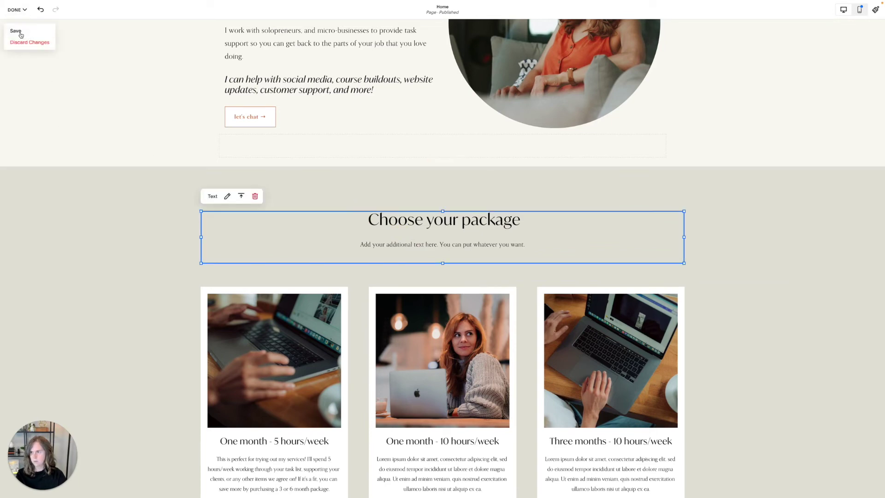
pyautogui.click(18, 32)
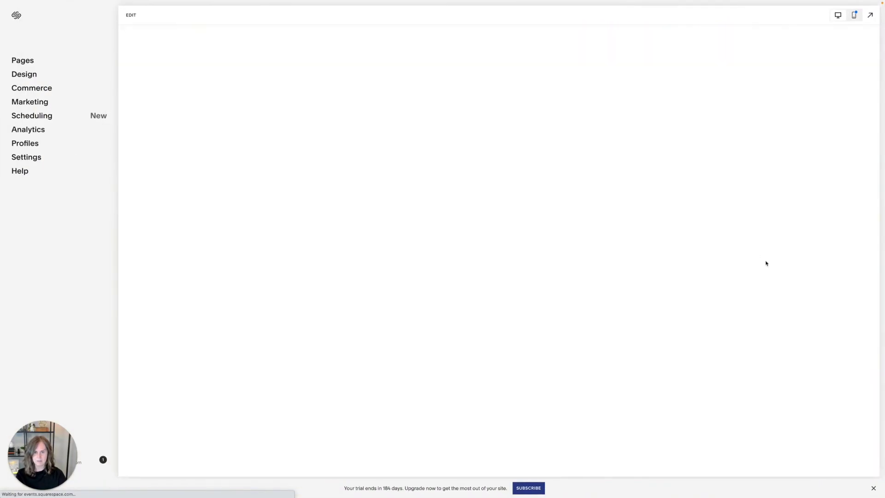
pyautogui.scroll(-4, 770, 262)
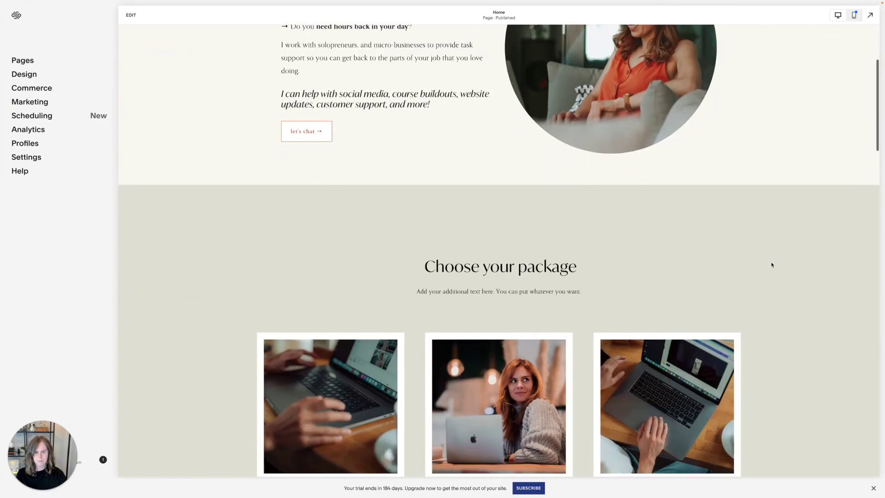
pyautogui.scroll(-5, 484, 208)
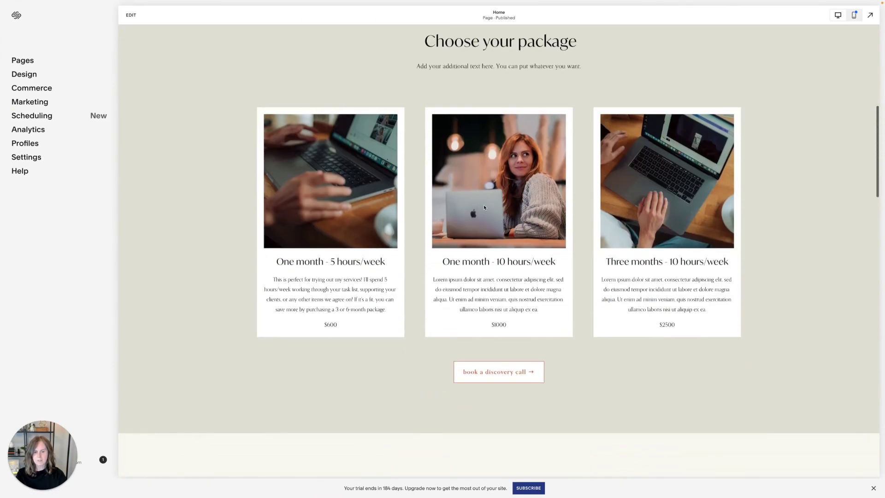
pyautogui.scroll(2, 476, 179)
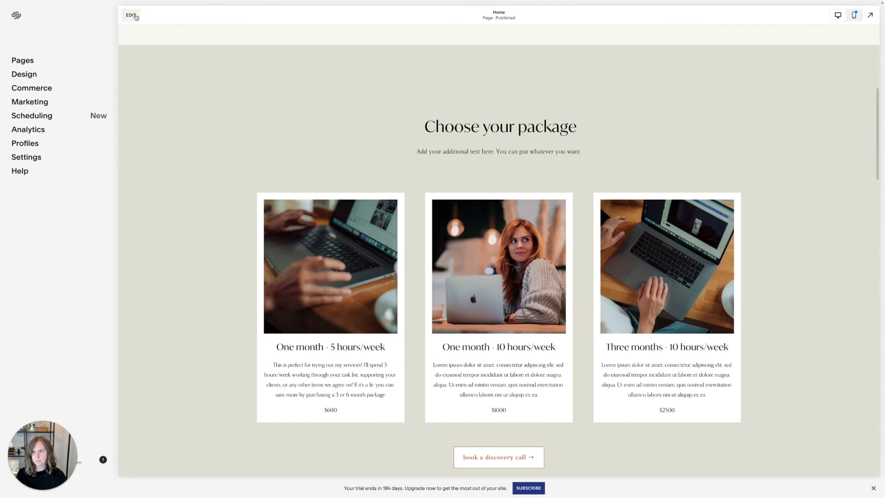
pyautogui.click(131, 15)
# Step: Move the heading block back up a row and shorten the section so the cards rise
pyautogui.moveTo(800, 109)
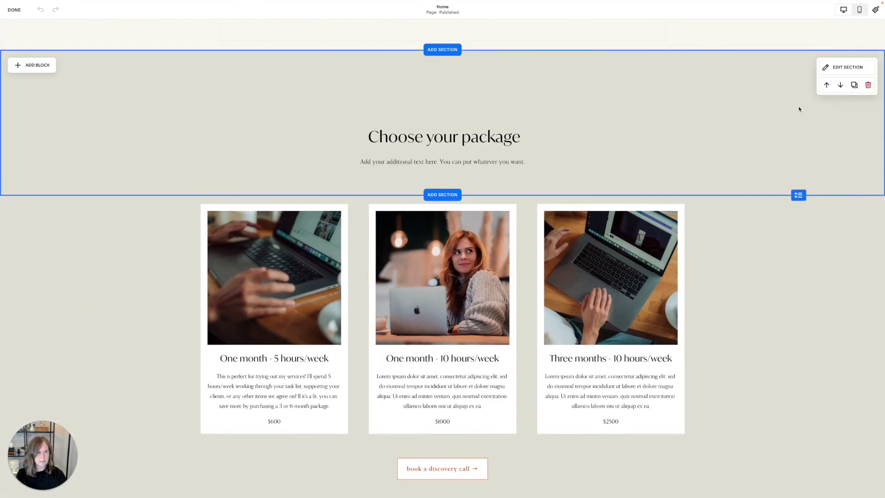
pyautogui.click(826, 72)
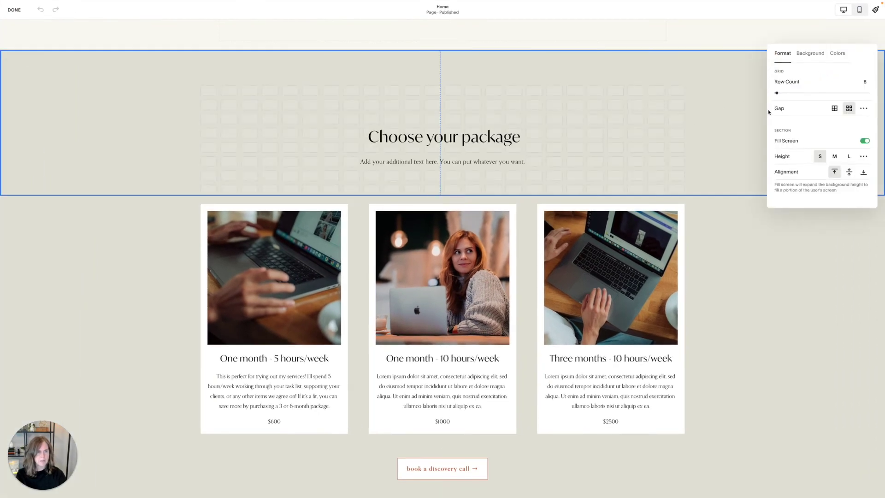
pyautogui.moveTo(448, 132); pyautogui.dragTo(448, 118)
pyautogui.click(634, 182)
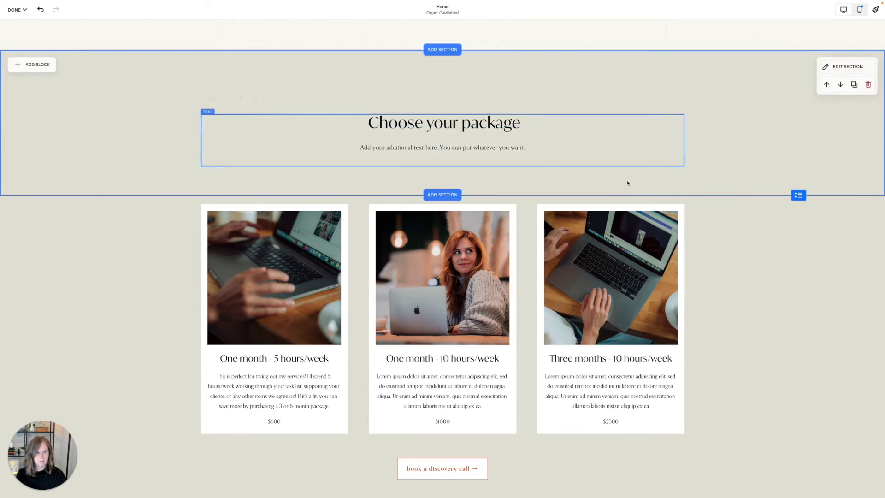
pyautogui.moveTo(795, 185); pyautogui.dragTo(792, 166)
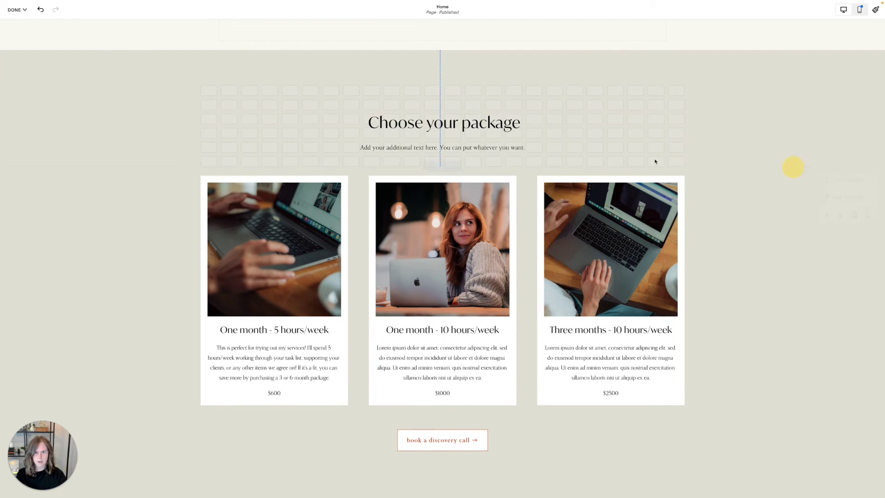
# Step: Save the page and scroll the preview down to the package section
pyautogui.click(17, 9)
pyautogui.click(19, 33)
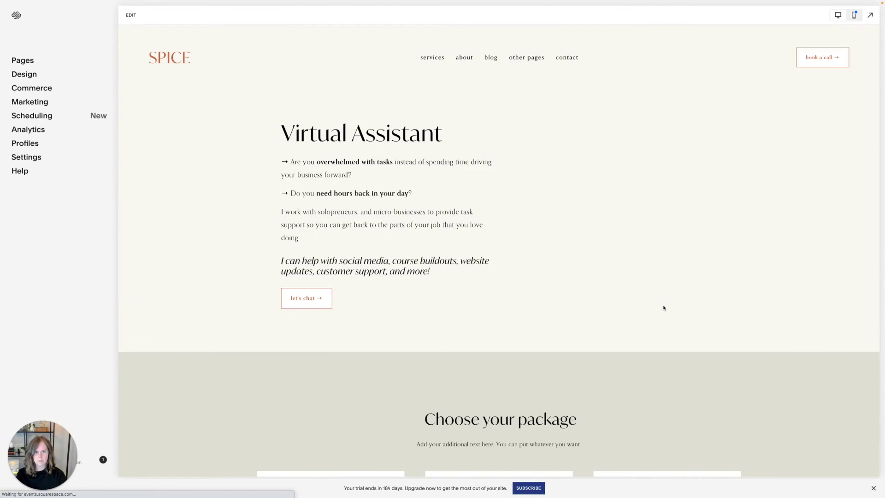
pyautogui.scroll(-2, 664, 308)
pyautogui.scroll(-2, 664, 307)
# Step: Add an image block showing the green sparkle image from the site library
pyautogui.click(664, 306)
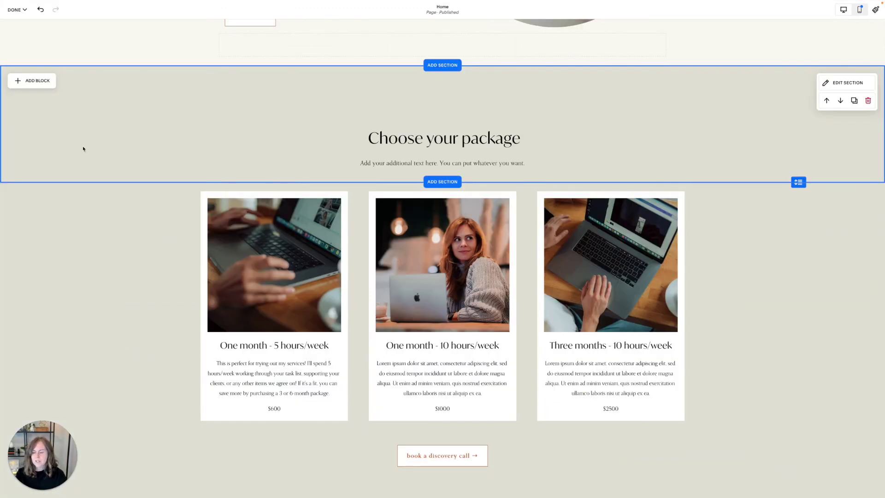
pyautogui.click(19, 81)
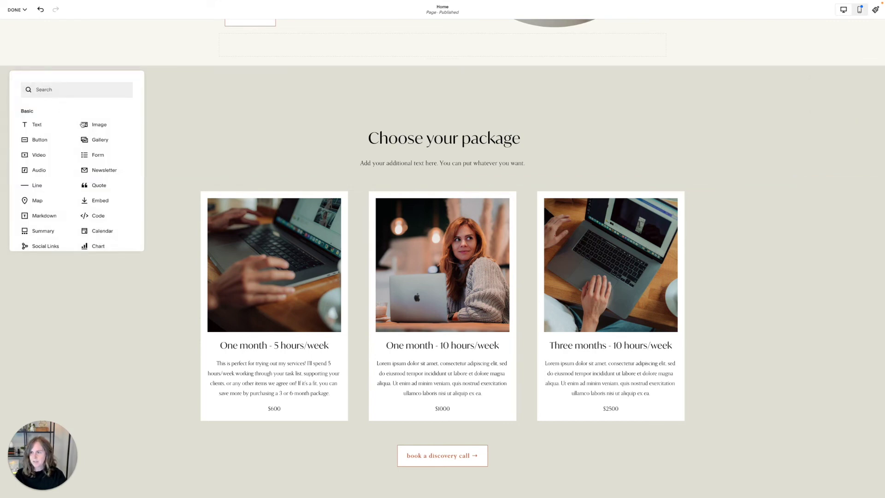
pyautogui.click(98, 128)
pyautogui.click(232, 86)
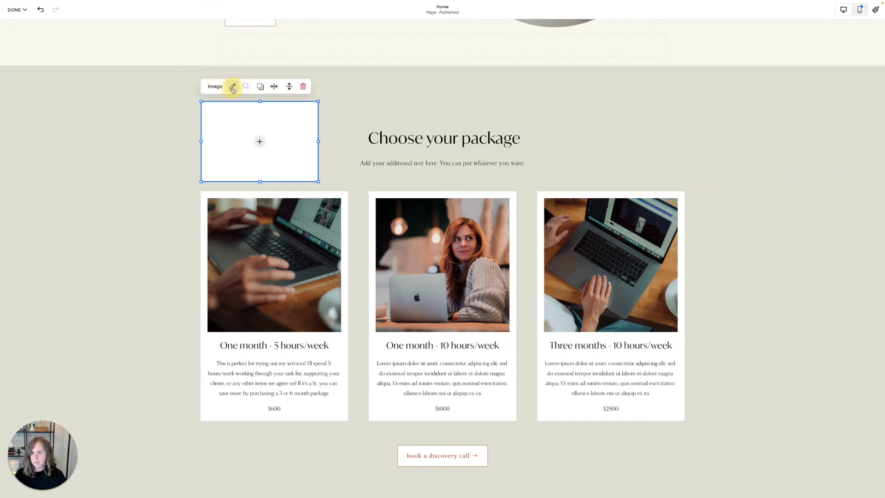
pyautogui.click(378, 147)
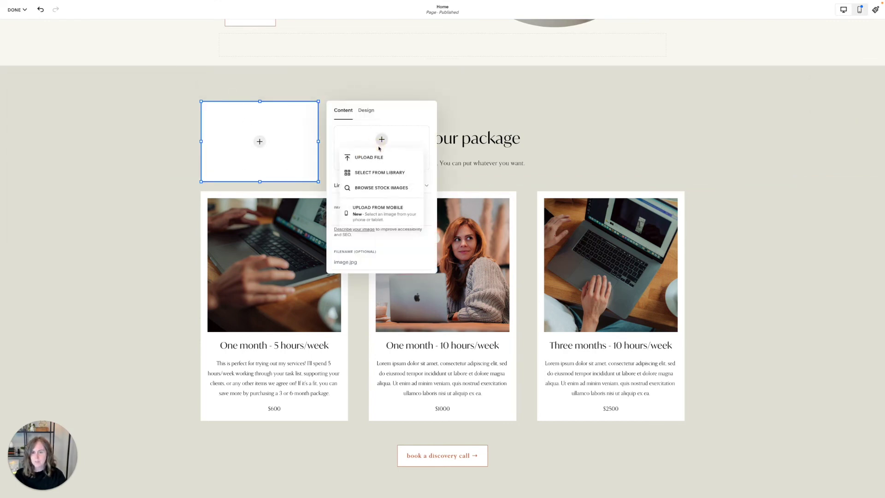
pyautogui.click(375, 172)
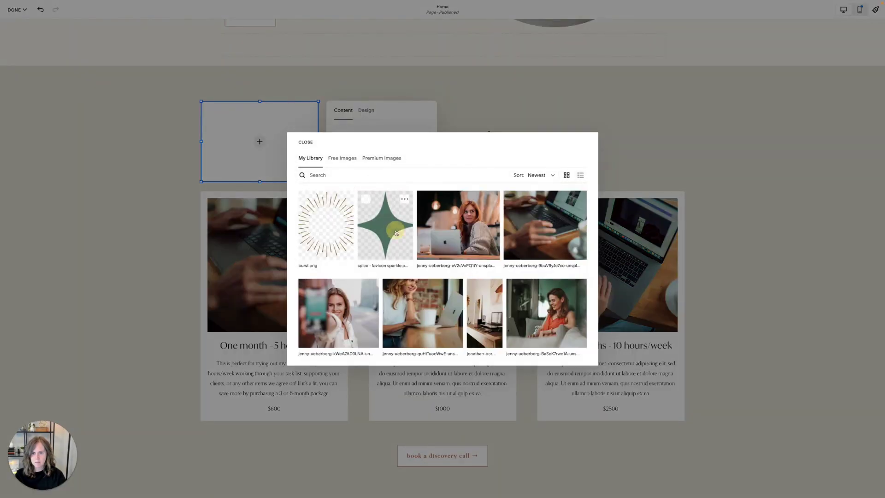
pyautogui.click(392, 228)
pyautogui.click(574, 351)
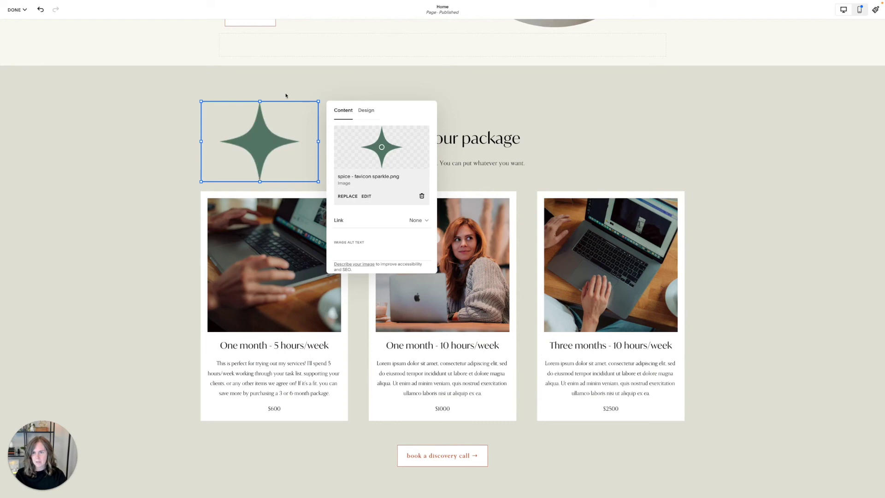
# Step: Shrink the sparkle image and place it right of the 'Choose your package' heading
pyautogui.moveTo(319, 181); pyautogui.dragTo(536, 129)
pyautogui.doubleClick(229, 114)
pyautogui.click(779, 221)
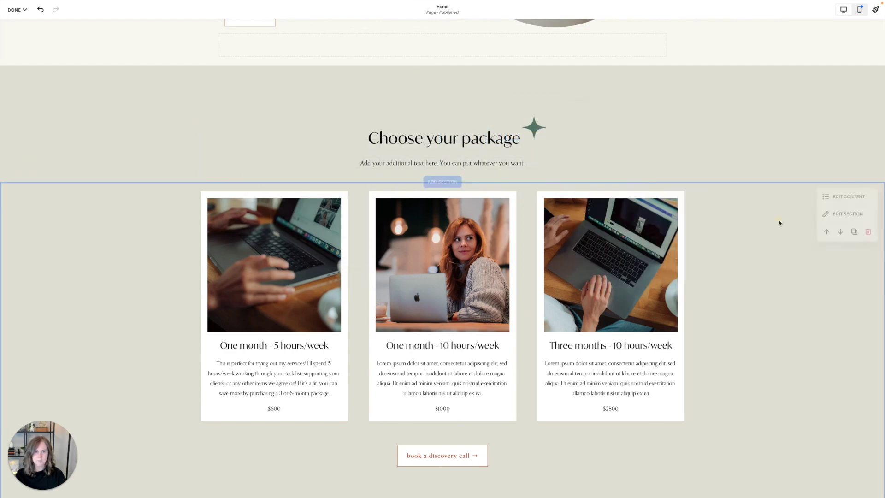
pyautogui.scroll(-3, 761, 339)
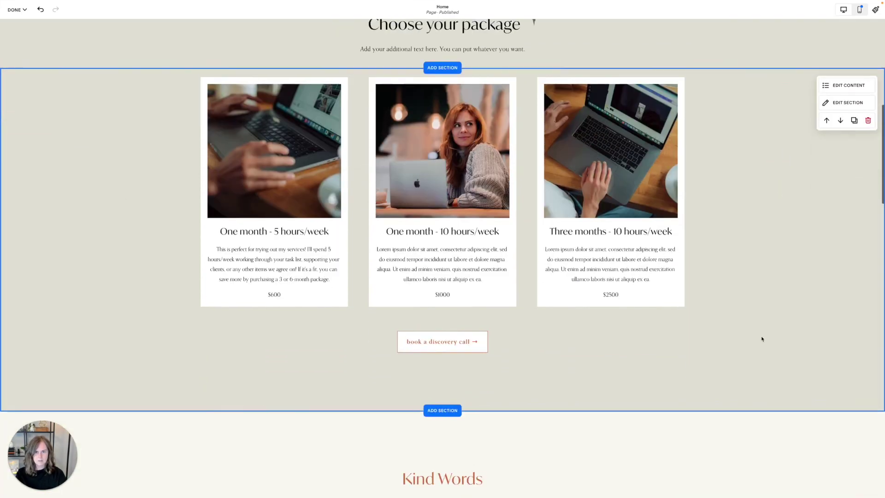
pyautogui.scroll(5, 761, 338)
pyautogui.scroll(-2, 690, 277)
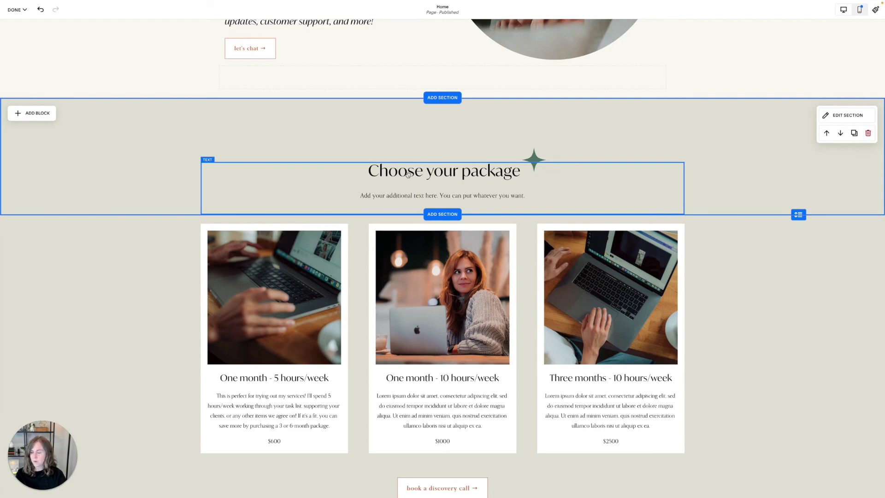
# Step: Save the page and scroll the preview to the sparkle-accented package heading
pyautogui.click(17, 10)
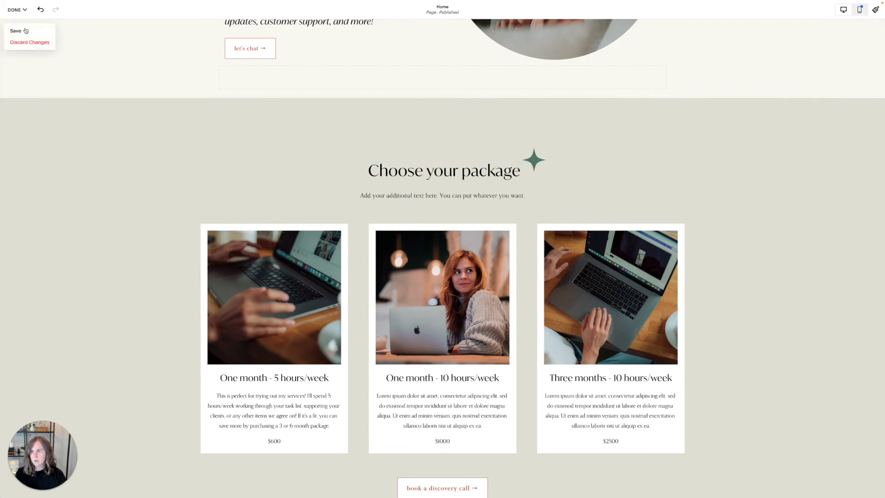
pyautogui.click(25, 31)
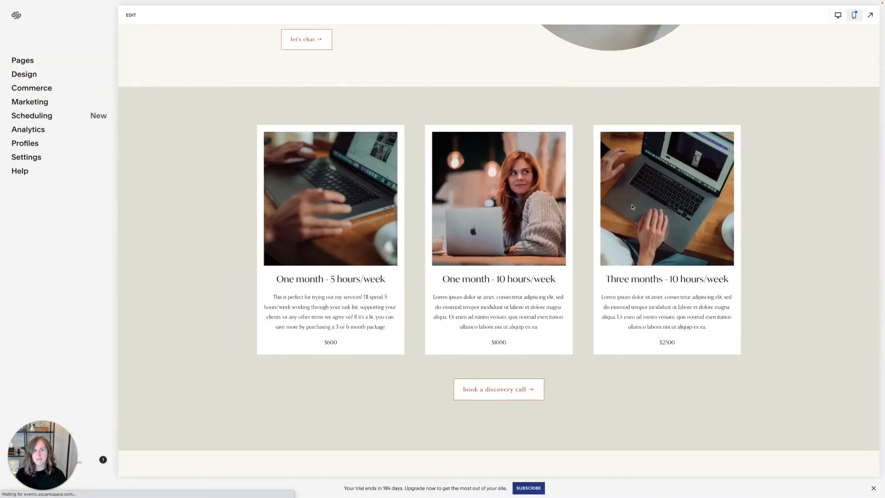
pyautogui.scroll(-5, 628, 221)
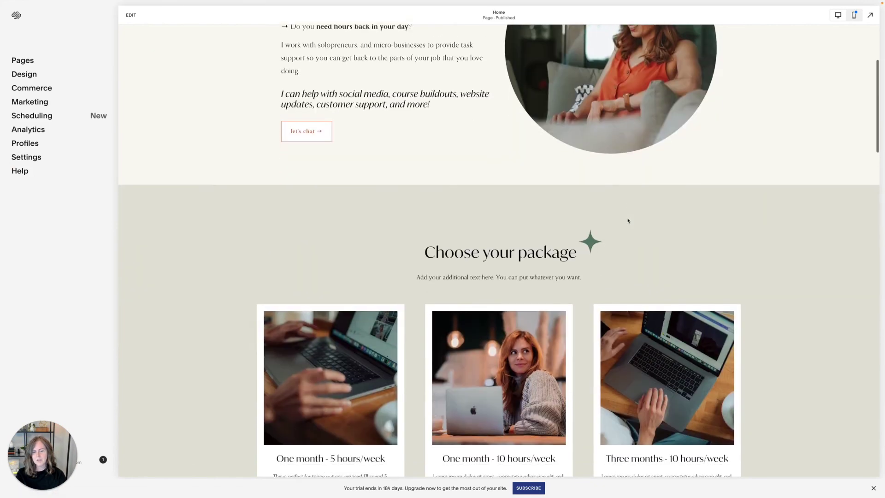
pyautogui.scroll(-1, 551, 200)
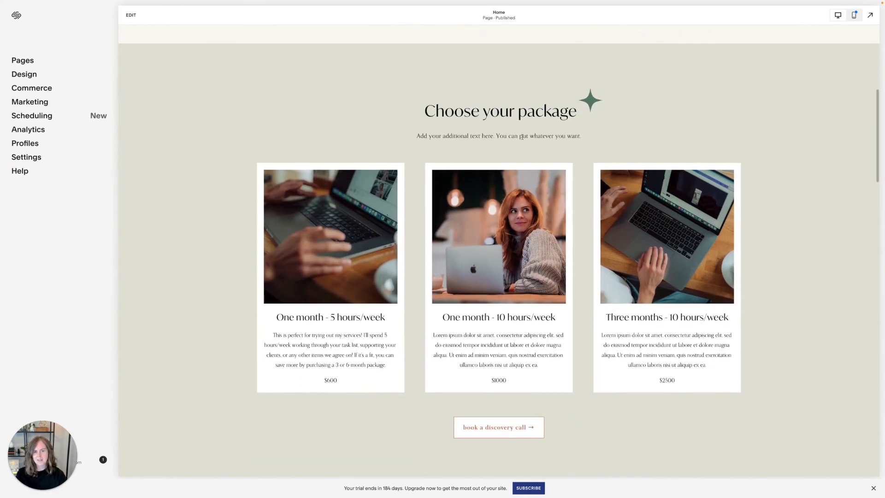